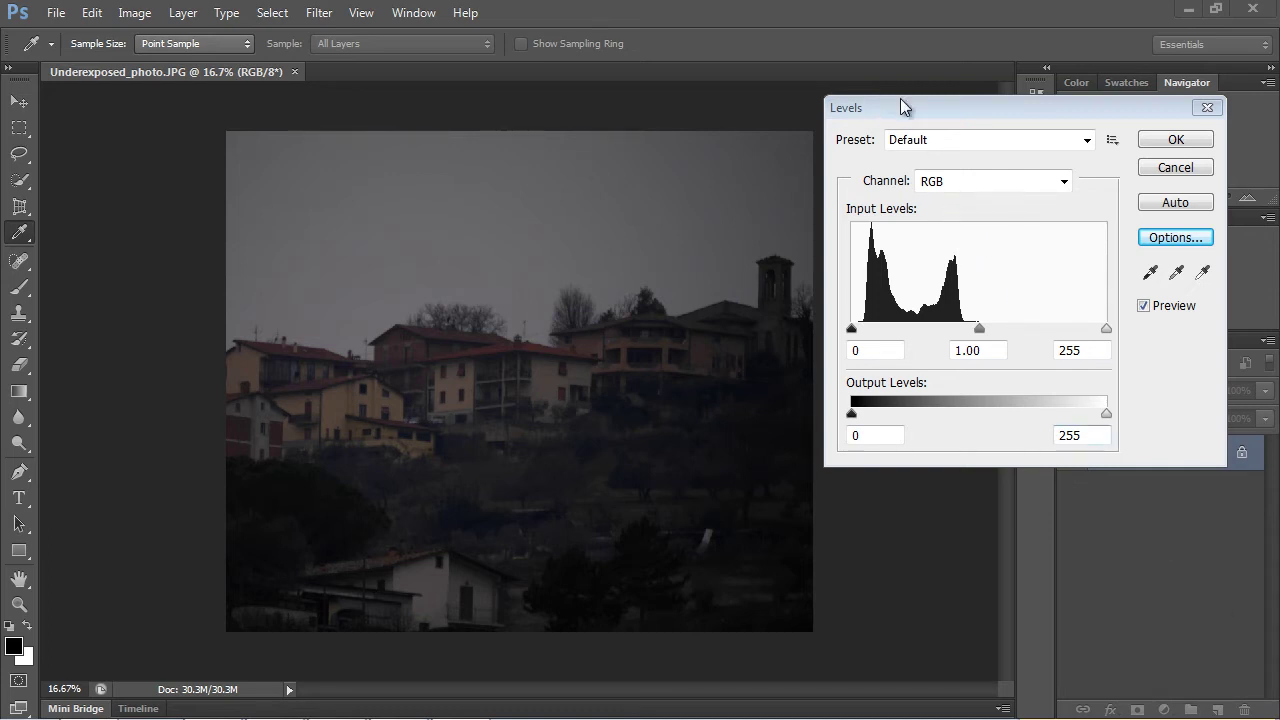
# Step: Set the Levels auto correction method to Find Dark & Light Colors, saved as default
pyautogui.moveTo(900, 98); pyautogui.dragTo(907, 113)
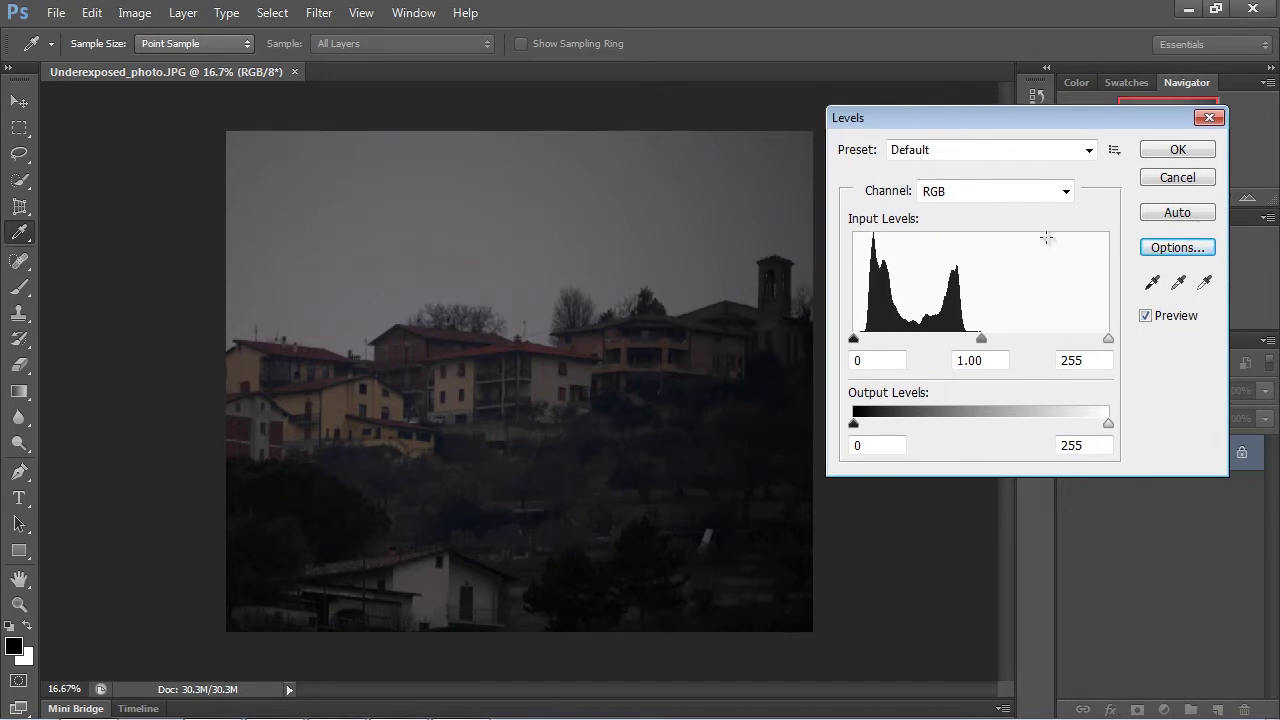
pyautogui.click(1164, 250)
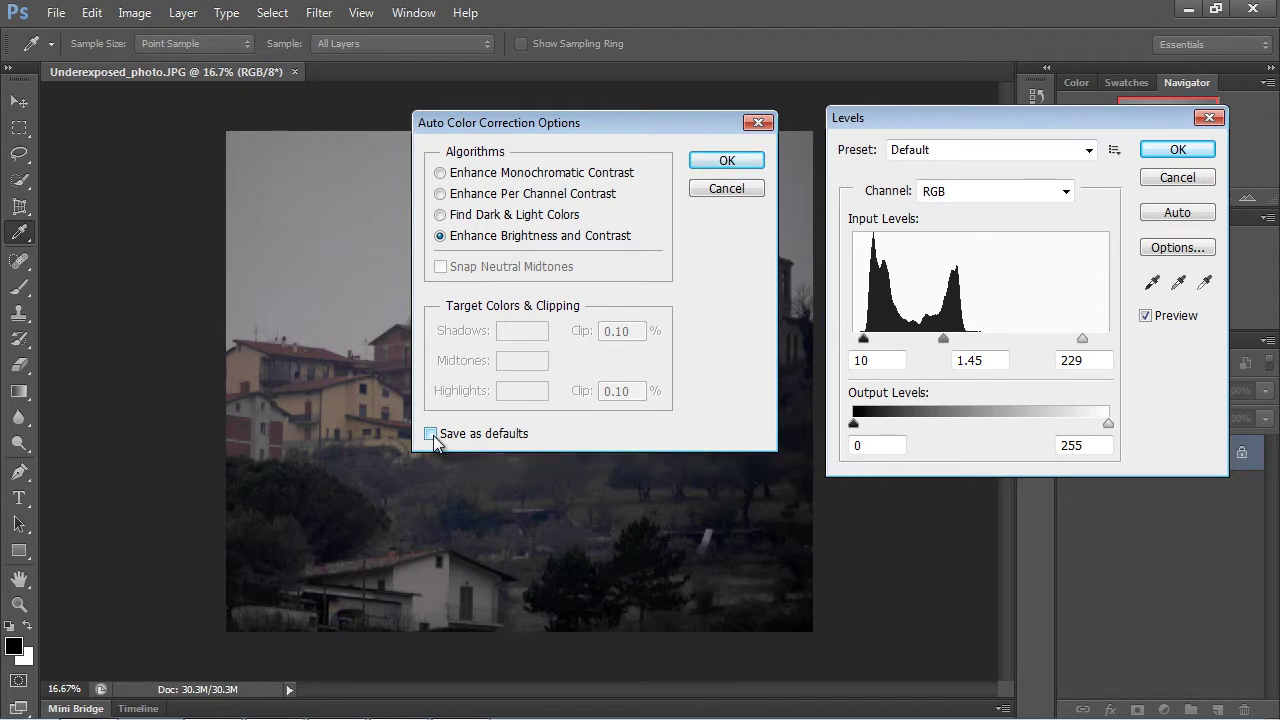
pyautogui.click(441, 215)
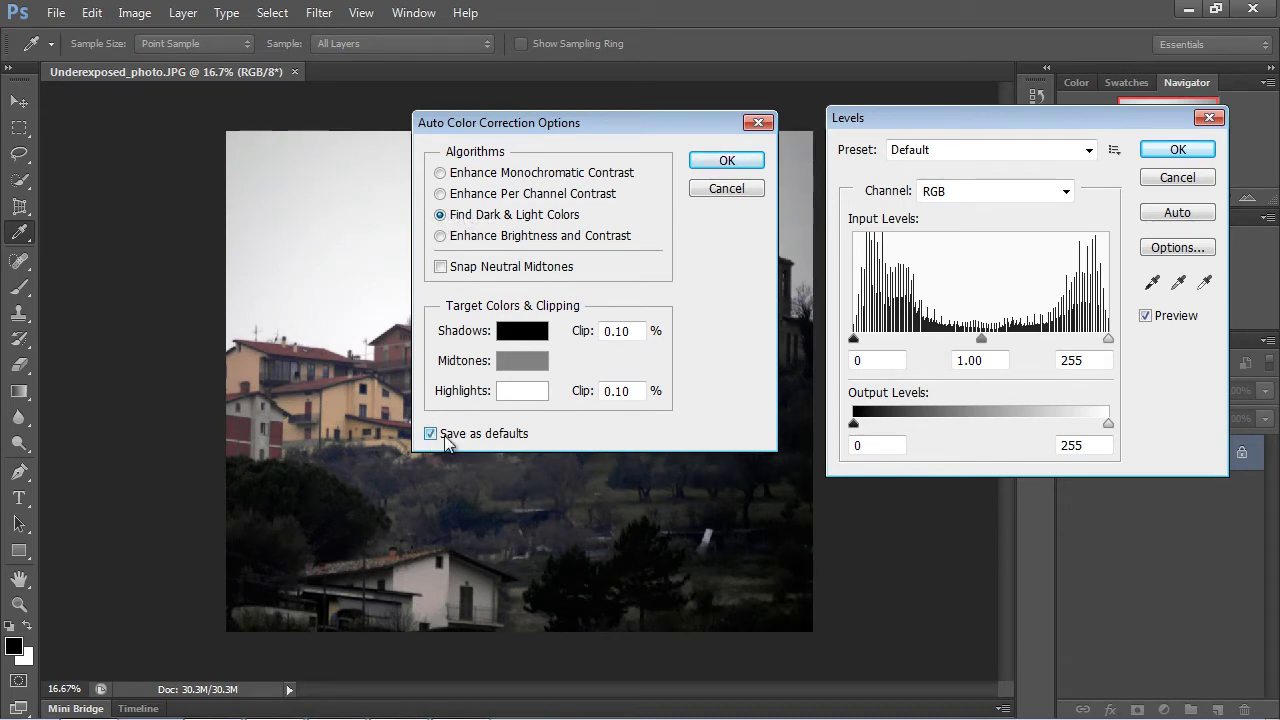
pyautogui.click(748, 162)
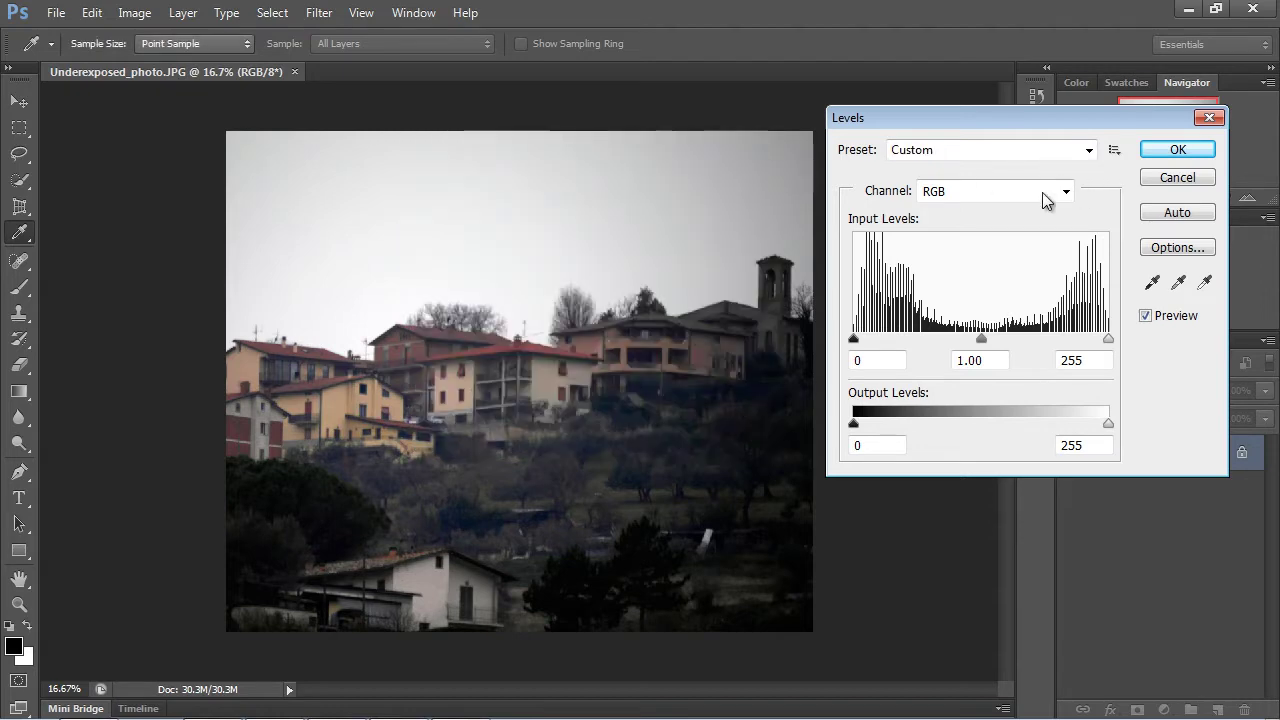
# Step: Discard the auto brightening and reopen Levels on the photo at Default 0, 1.00, 255
pyautogui.click(1208, 118)
pyautogui.click(133, 14)
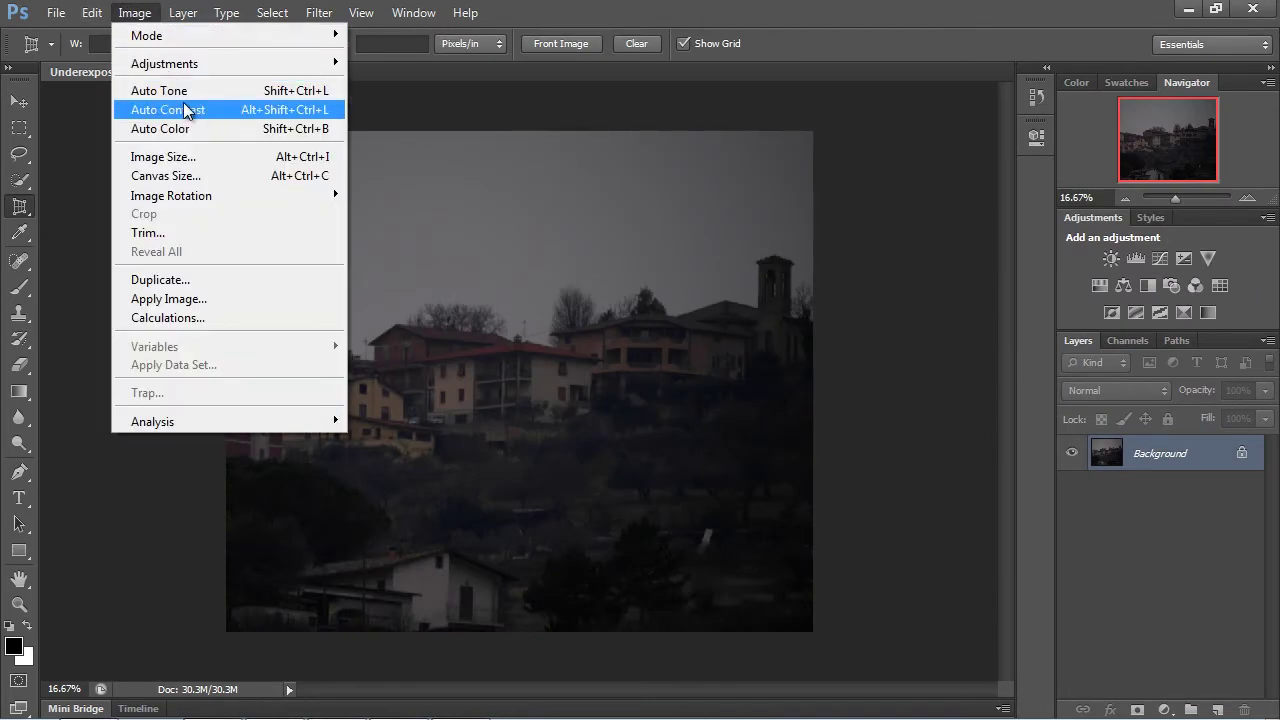
pyautogui.moveTo(186, 62)
pyautogui.click(384, 82)
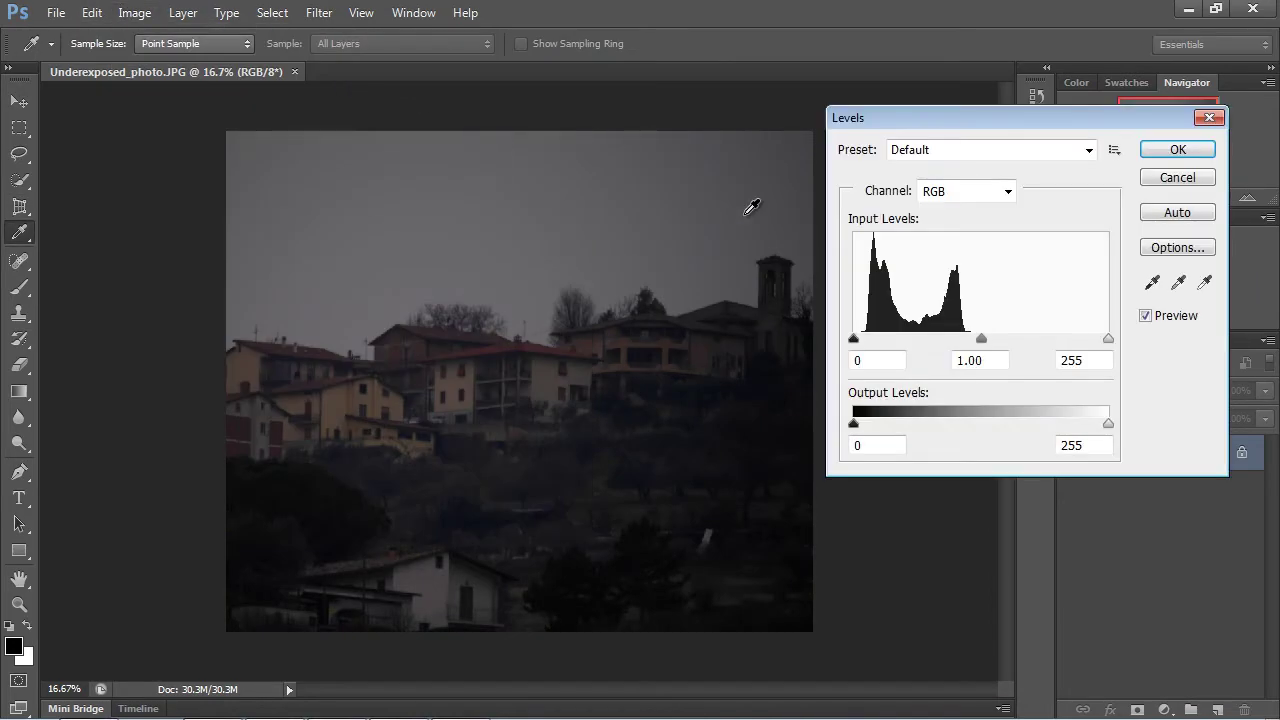
# Step: Leave the auto correction options unchanged and select the white-point eyedropper
pyautogui.click(1165, 258)
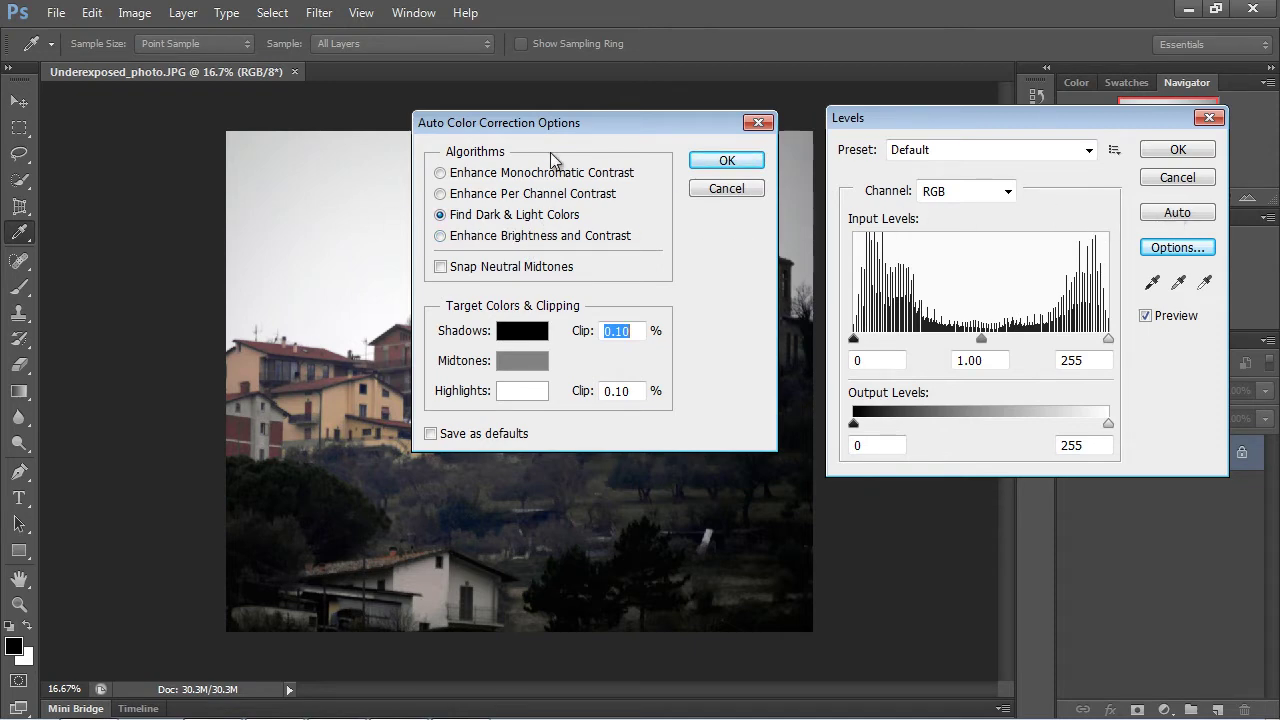
pyautogui.click(755, 188)
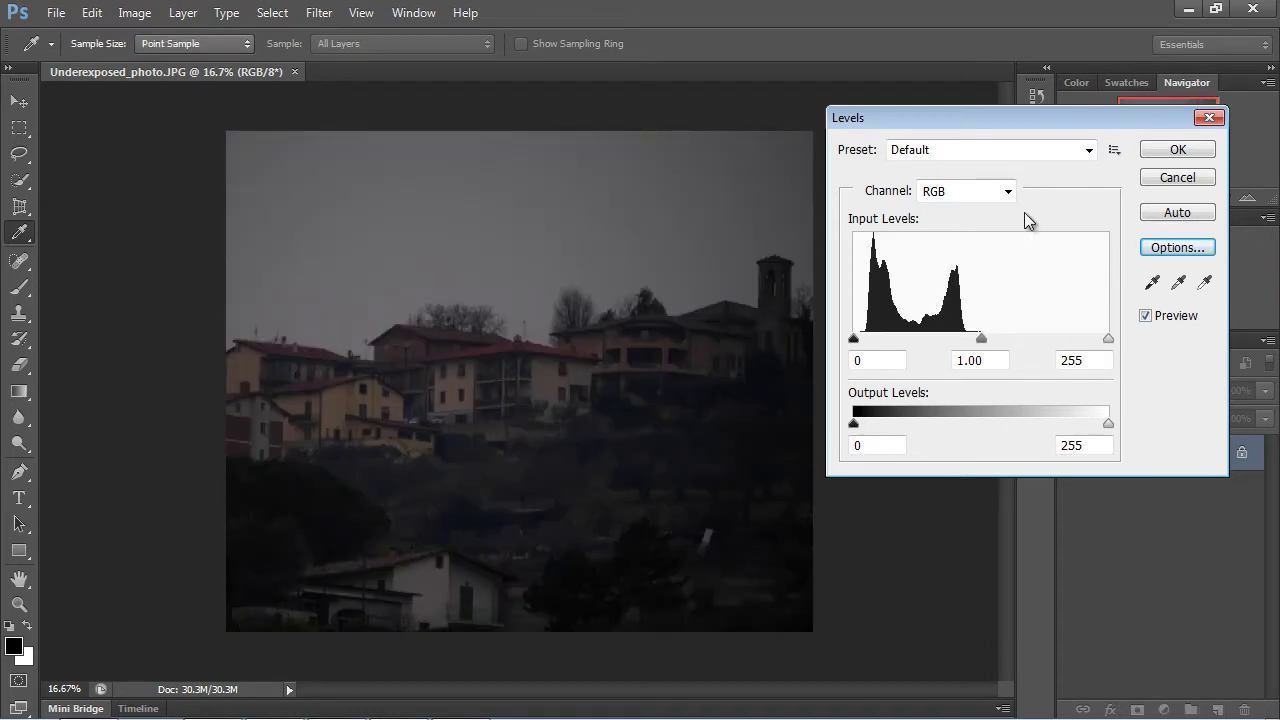
pyautogui.click(1204, 283)
# Step: Cancel Levels, keeping the underexposed photo dark on its single Background layer
pyautogui.click(136, 15)
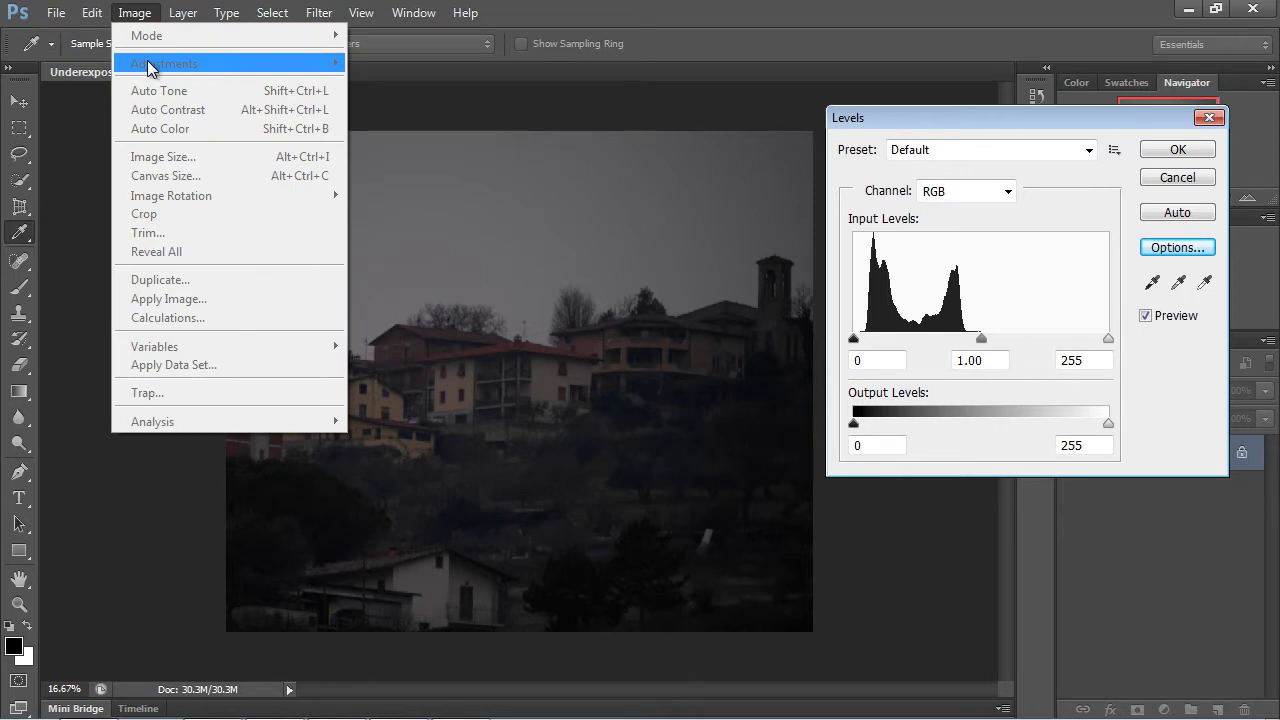
pyautogui.moveTo(177, 19)
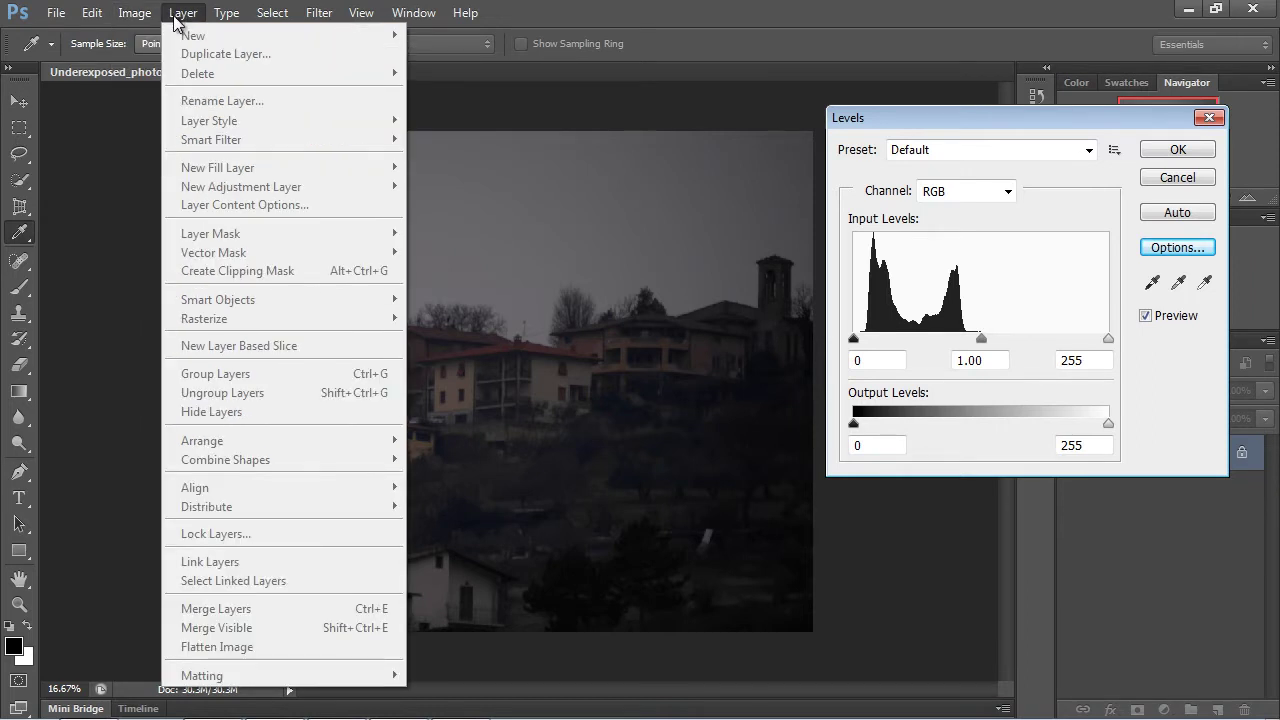
pyautogui.click(1103, 116)
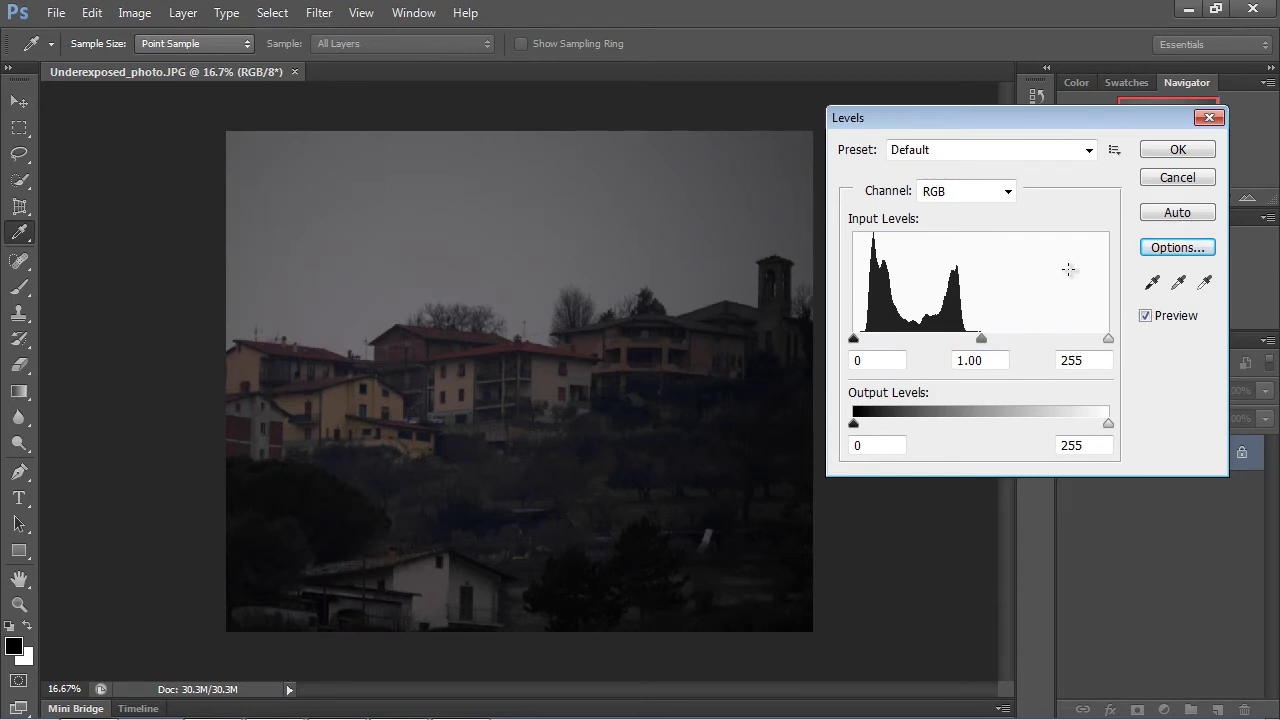
pyautogui.click(1177, 178)
# Step: Add a Levels 1 adjustment layer above the Background and select its layer mask
pyautogui.press('c')
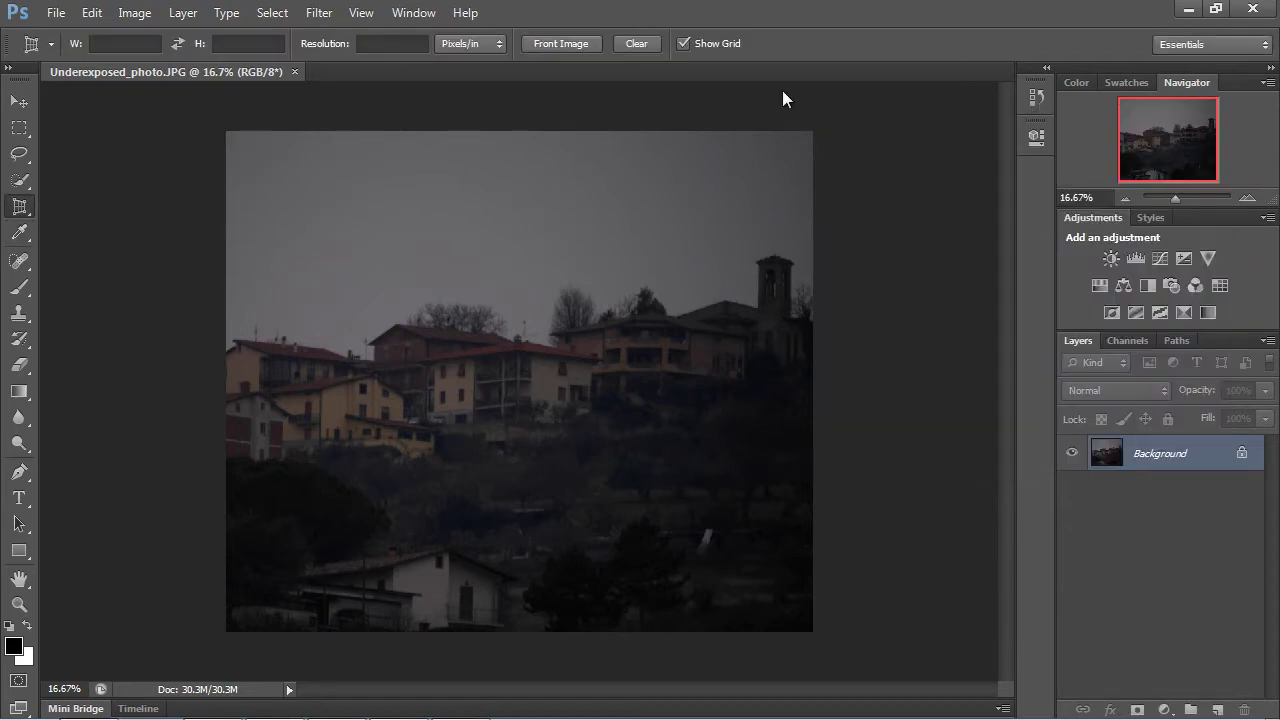
pyautogui.click(182, 13)
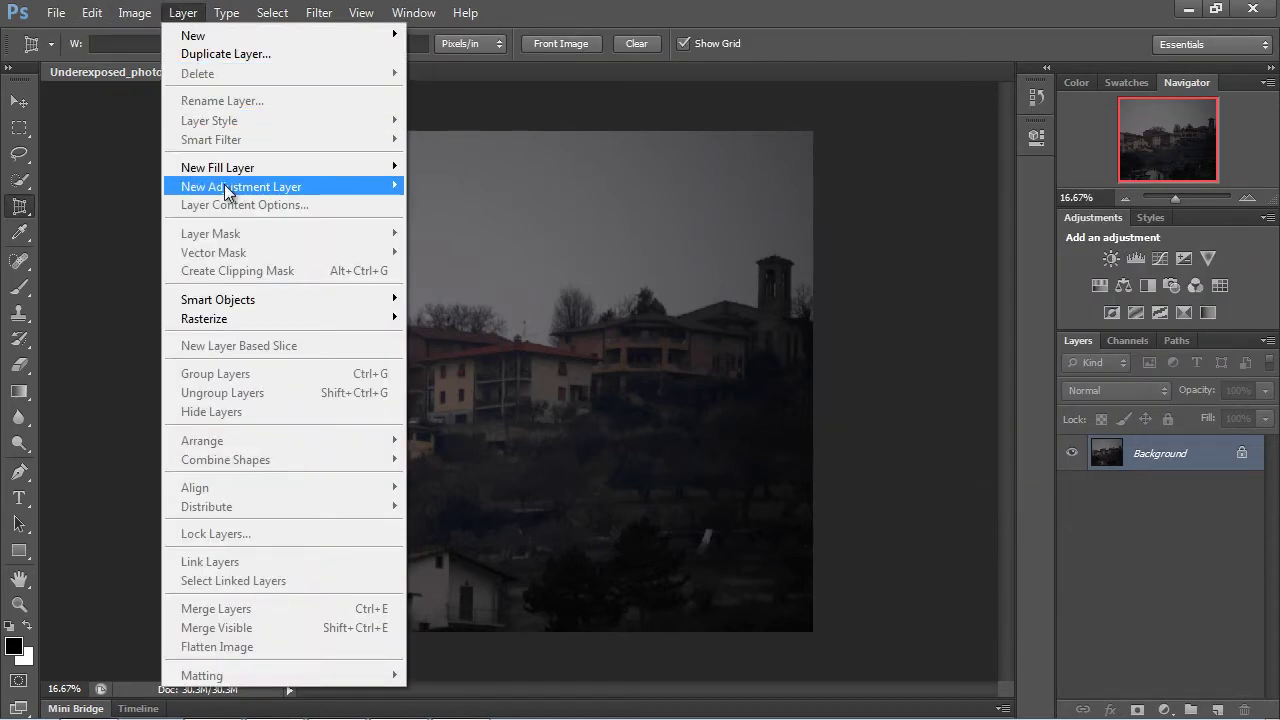
pyautogui.moveTo(226, 192)
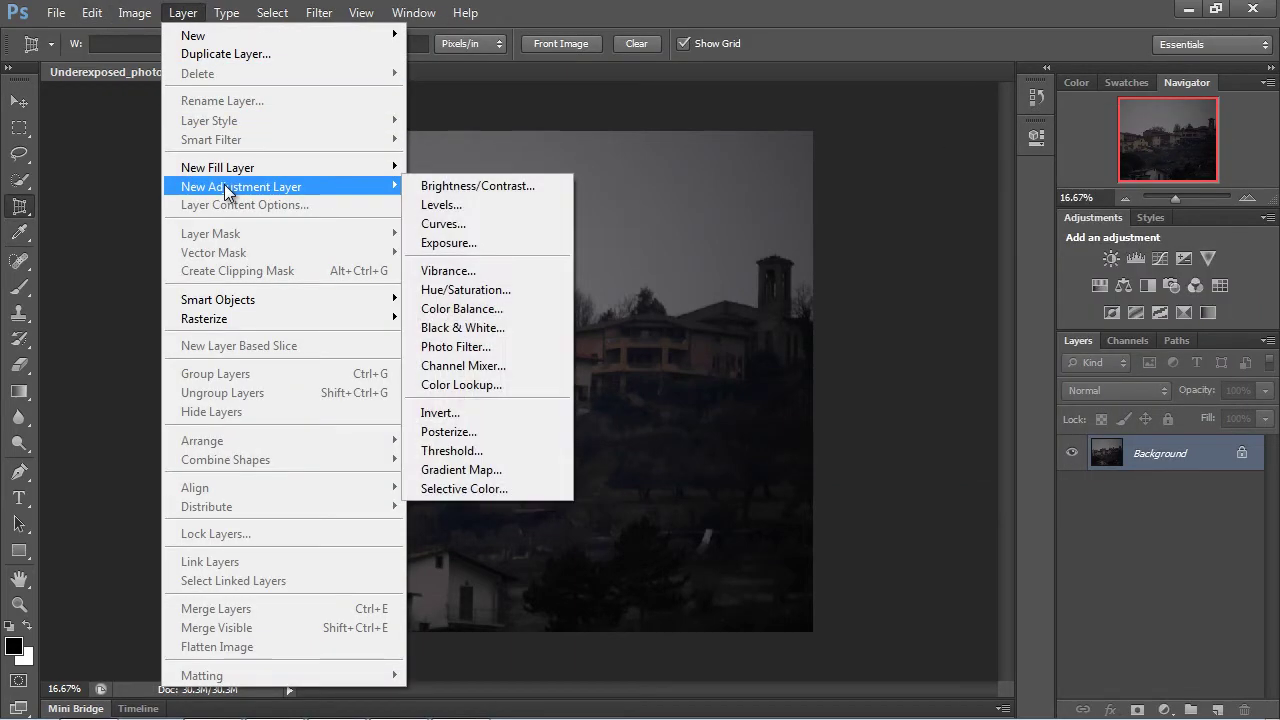
pyautogui.click(437, 205)
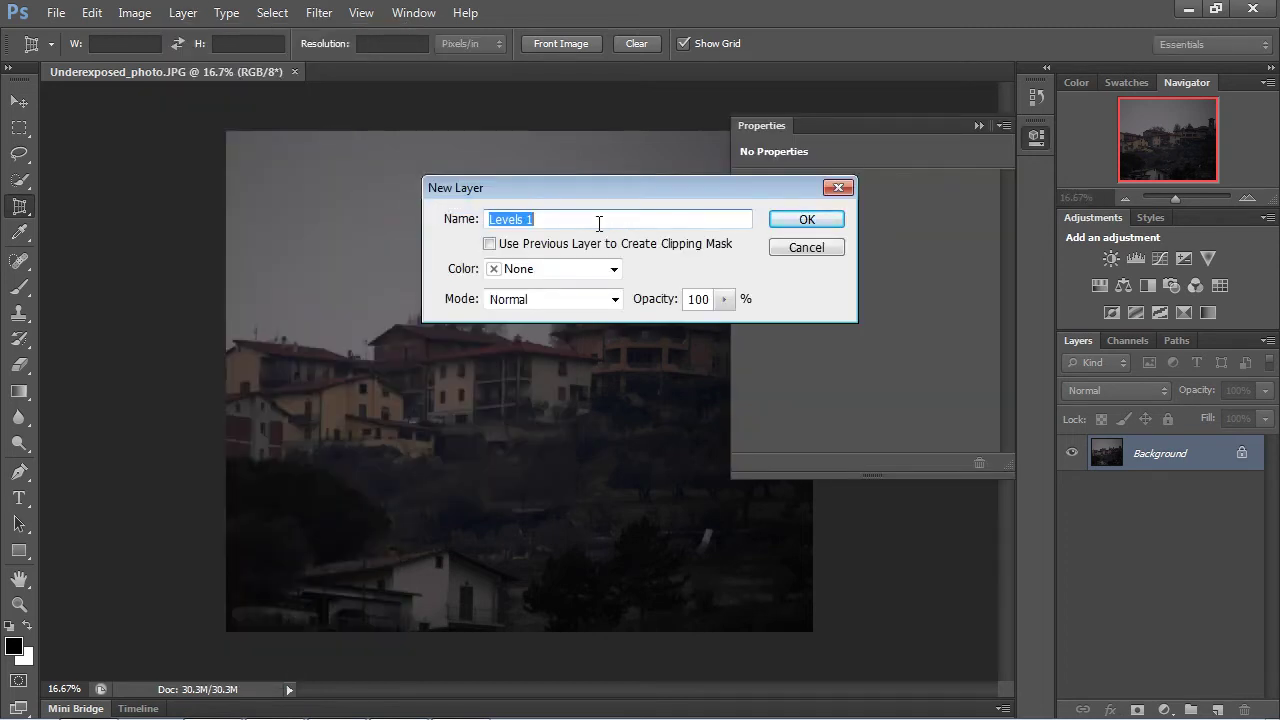
pyautogui.click(818, 219)
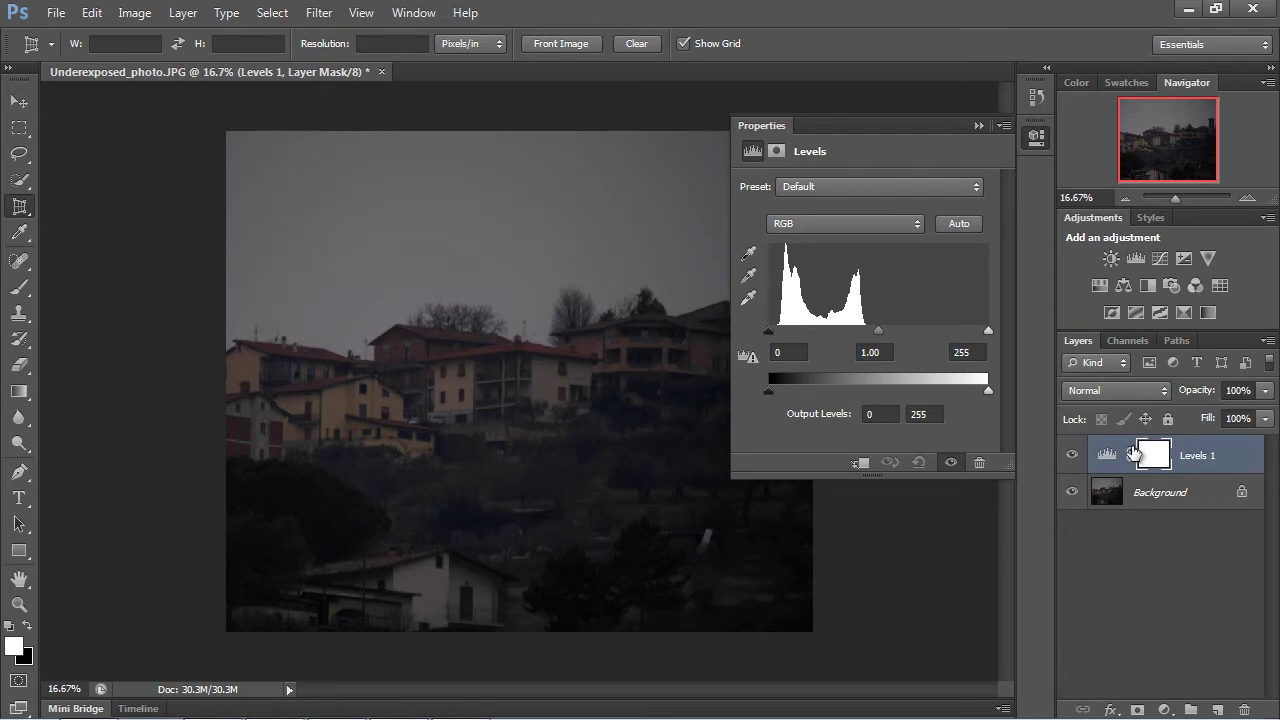
pyautogui.click(1155, 455)
# Step: Open Overexposed_photo.JPG in a second tab
pyautogui.click(56, 13)
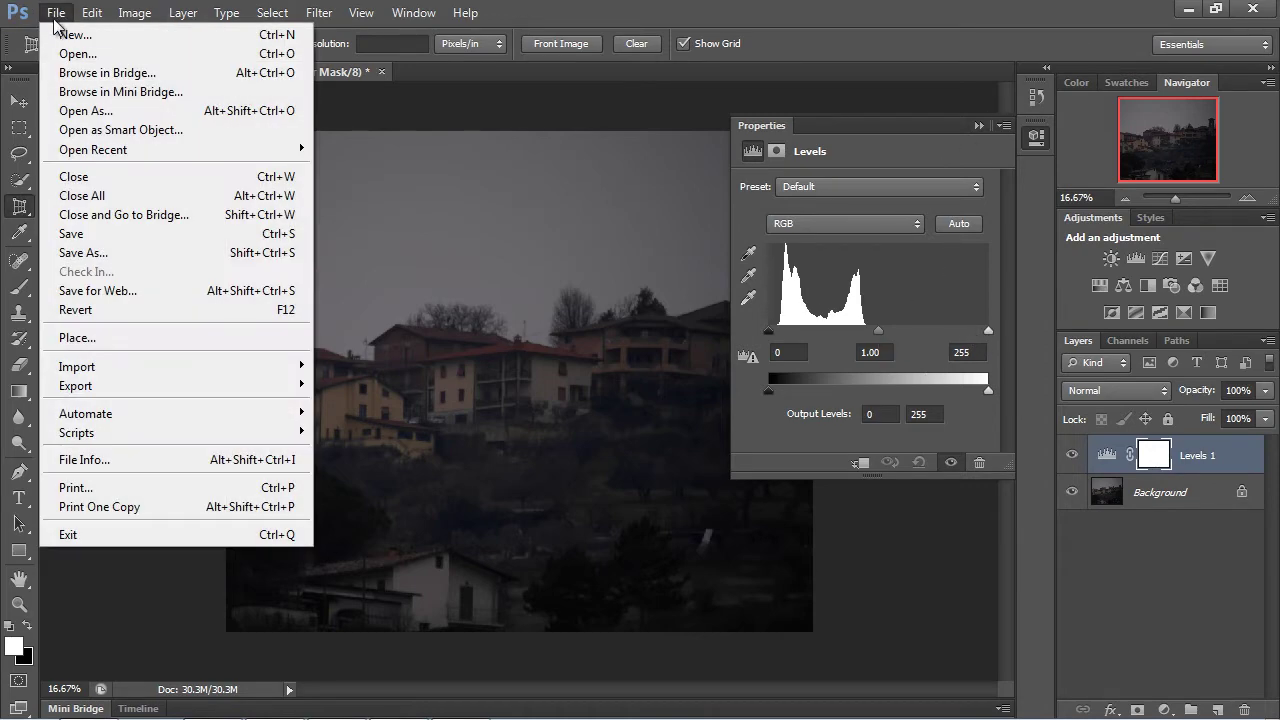
pyautogui.click(78, 53)
pyautogui.click(519, 287)
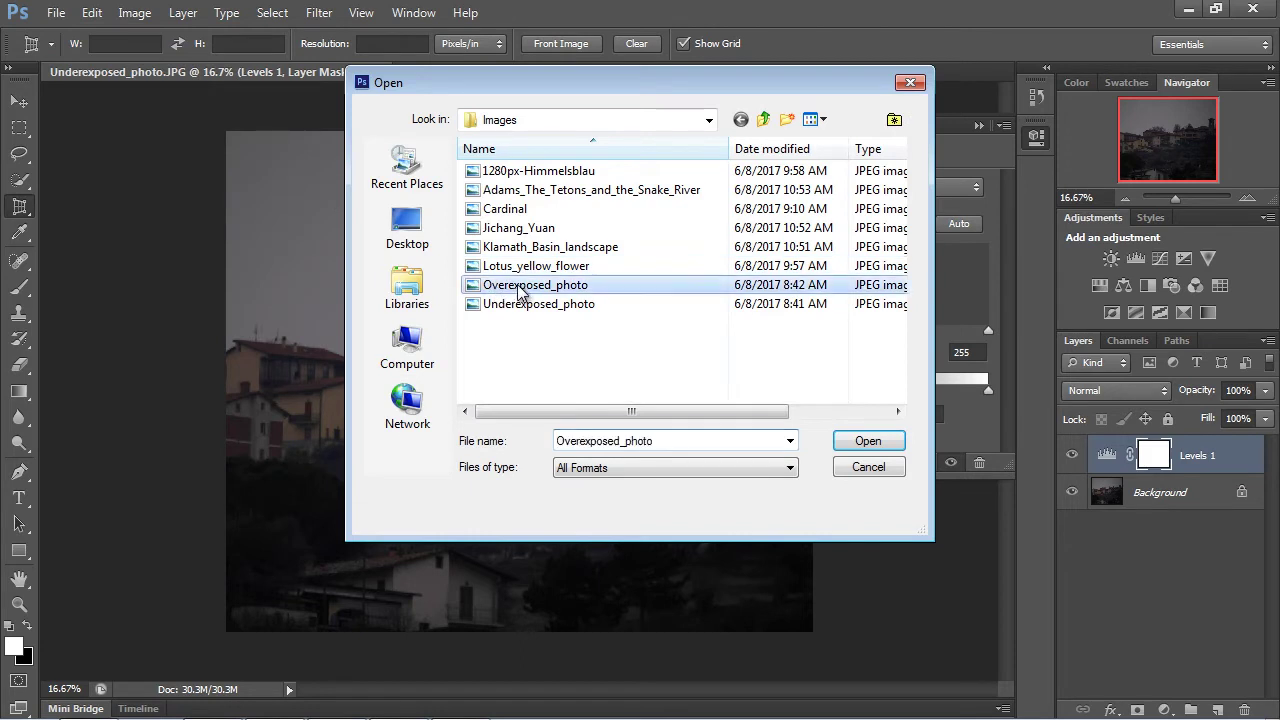
pyautogui.click(850, 441)
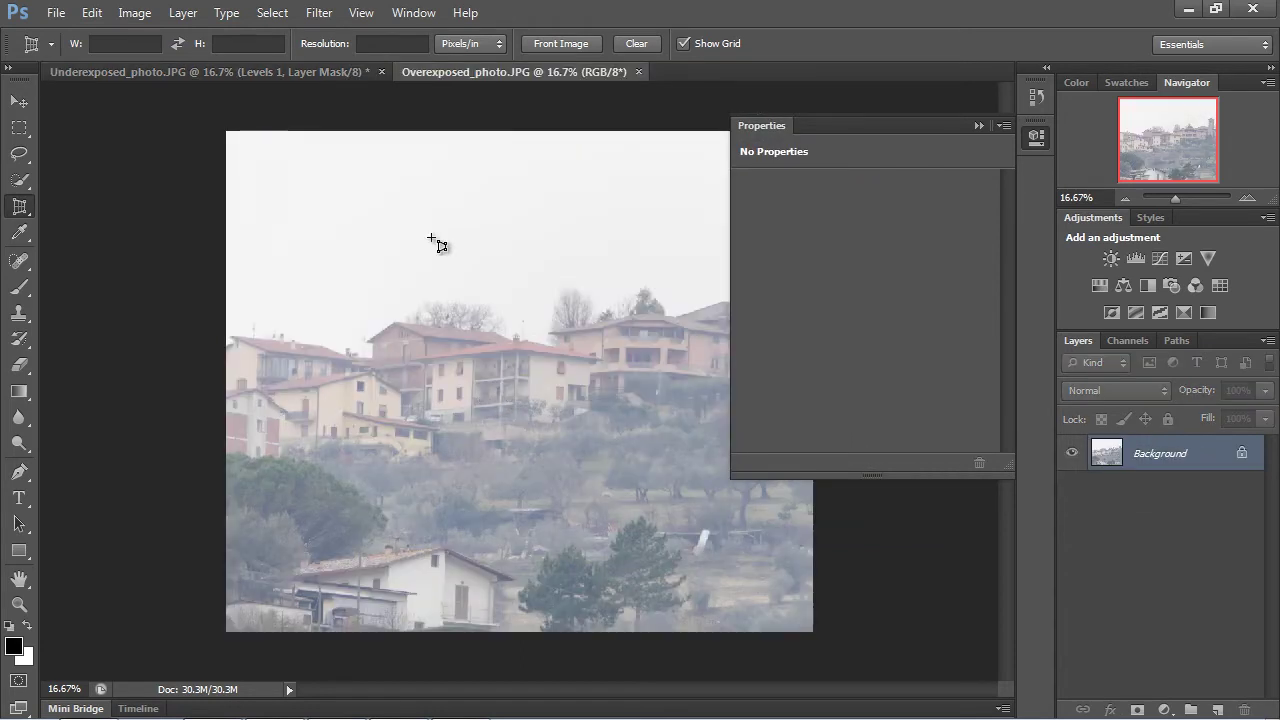
# Step: Add a Levels 1 adjustment layer to the overexposed photo
pyautogui.click(167, 21)
pyautogui.moveTo(200, 188)
pyautogui.click(594, 236)
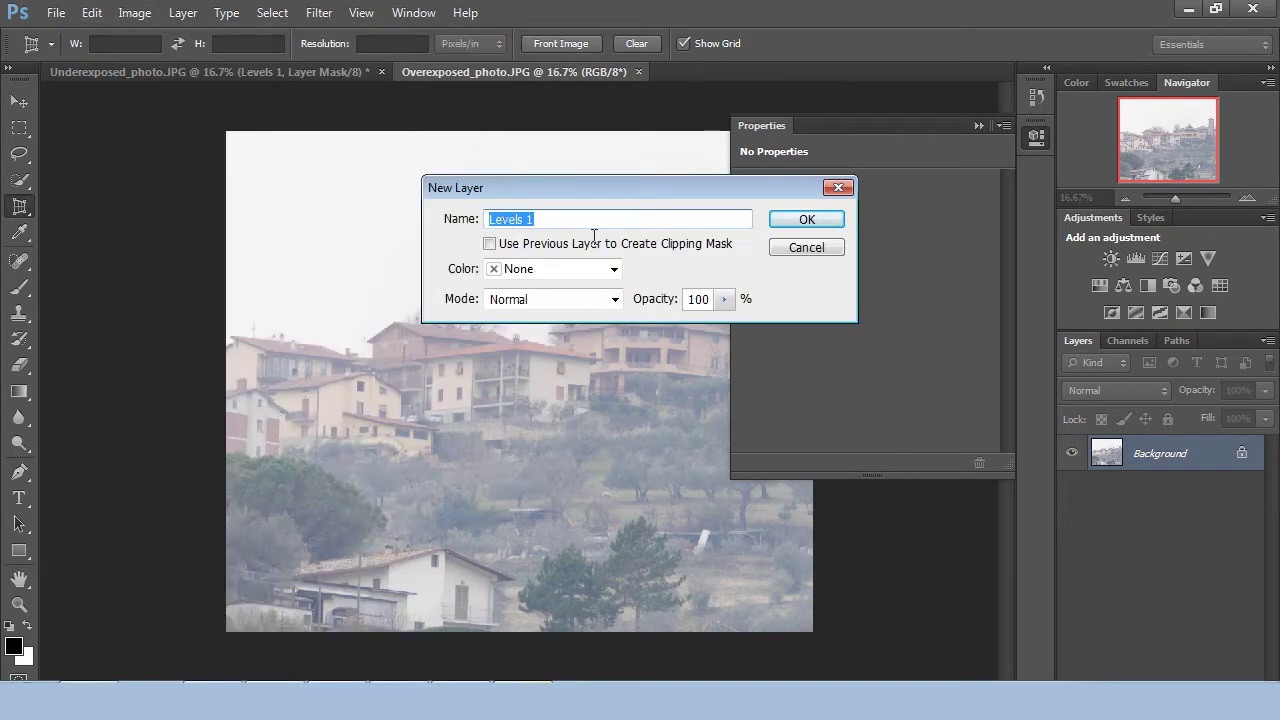
pyautogui.click(807, 219)
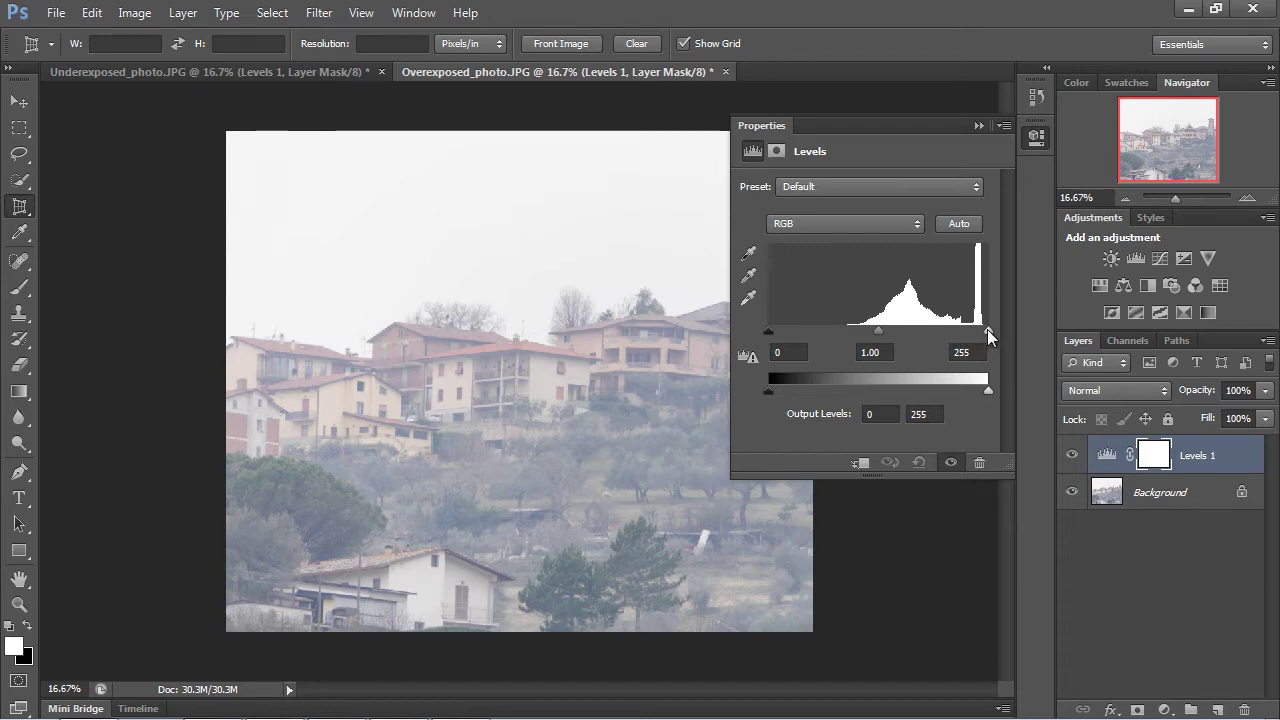
# Step: Raise the Levels black input to 121 to deepen the photo's tones
pyautogui.click(769, 335)
pyautogui.moveTo(769, 333); pyautogui.dragTo(864, 334)
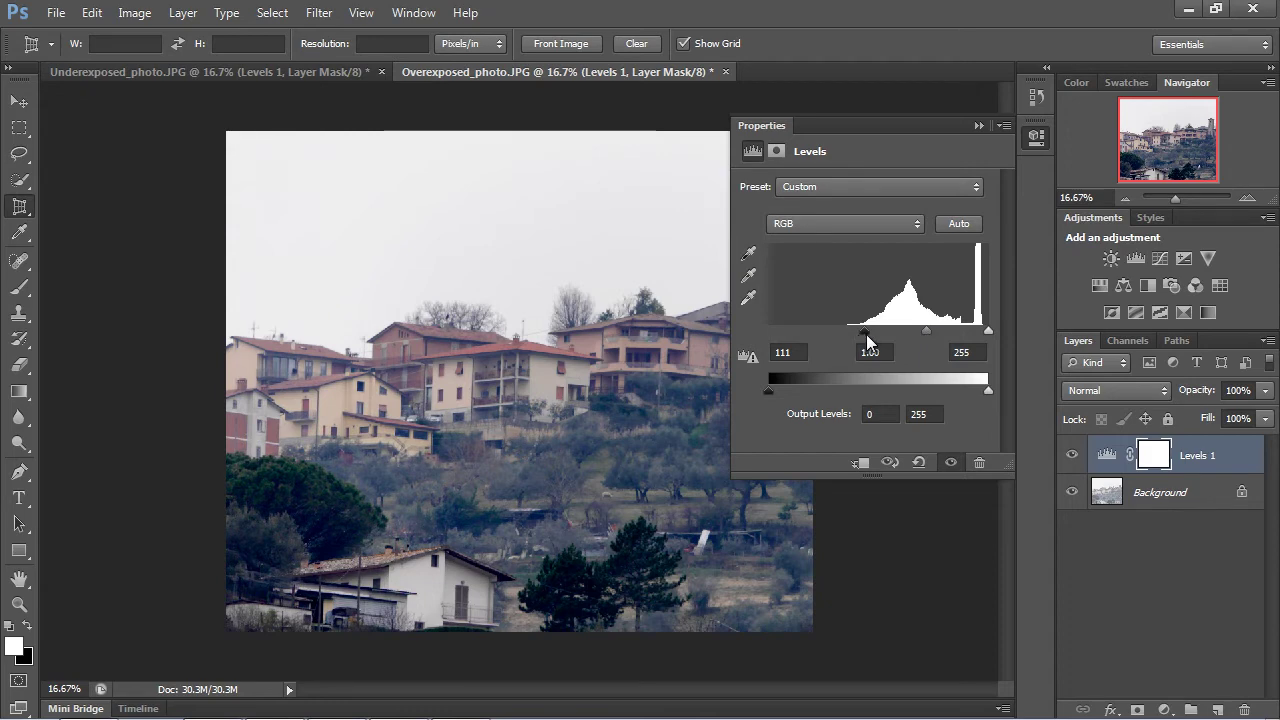
pyautogui.click(793, 352)
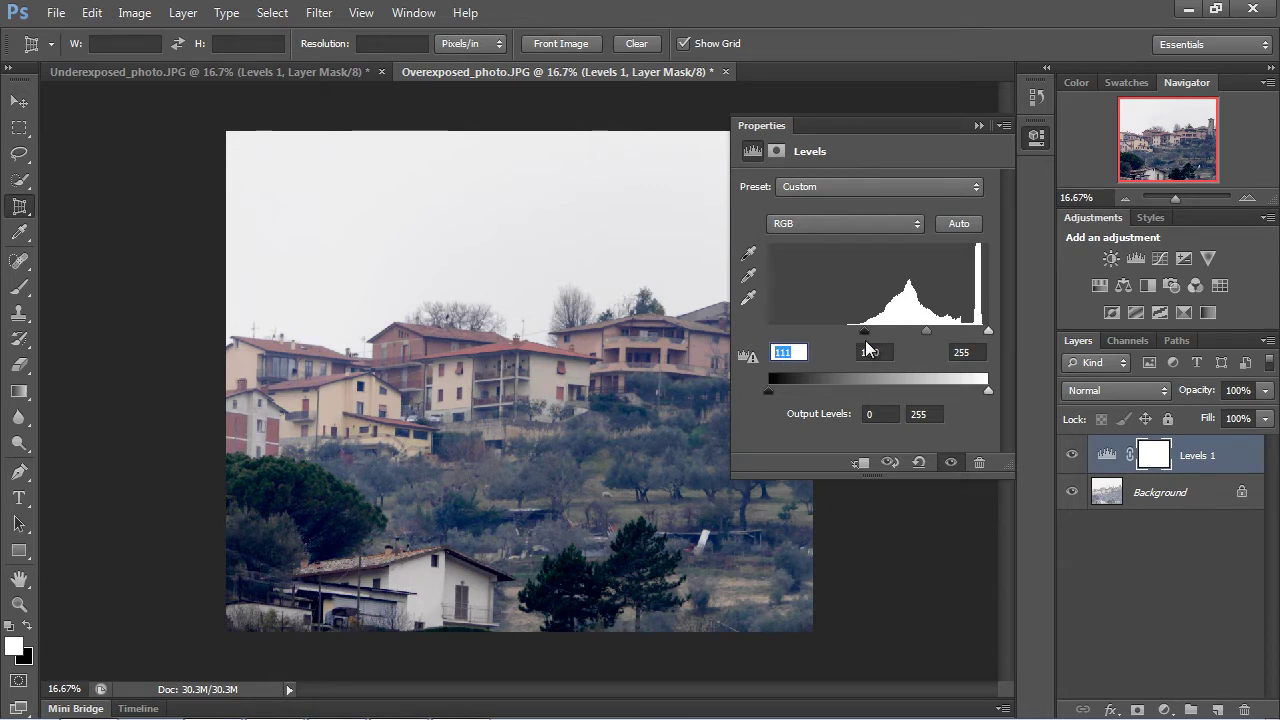
pyautogui.moveTo(861, 333); pyautogui.dragTo(872, 334)
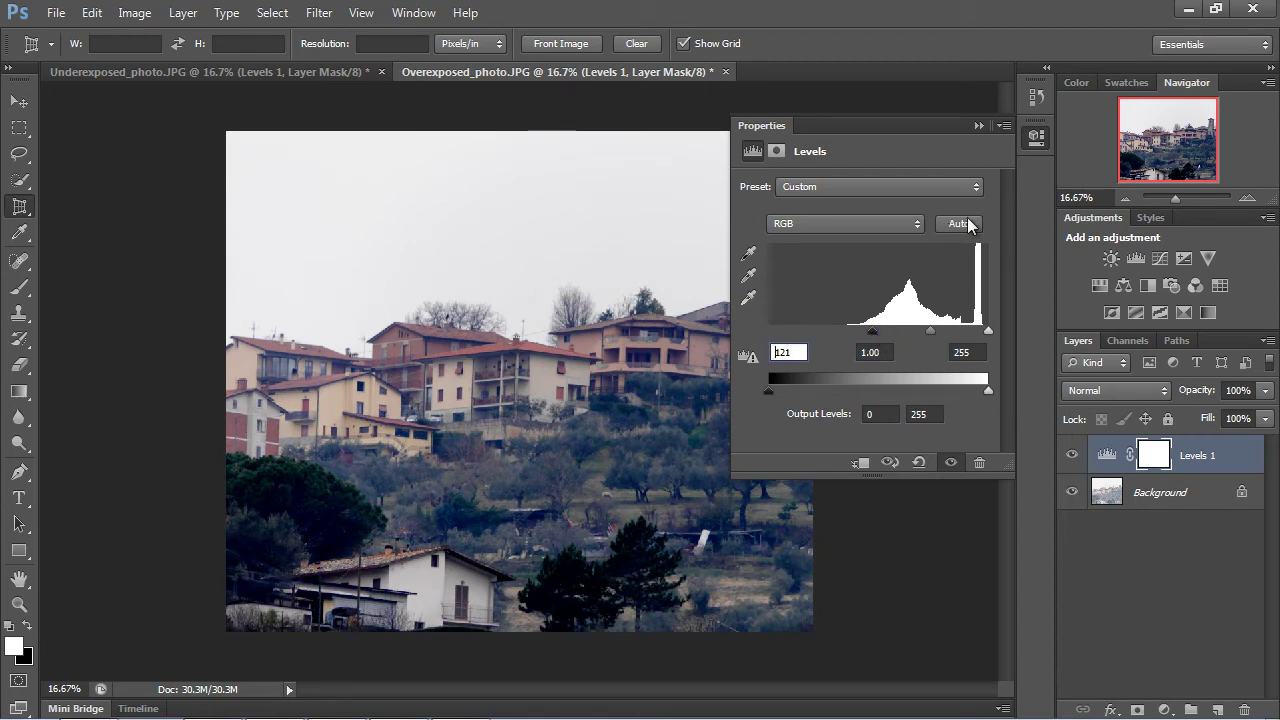
pyautogui.click(872, 335)
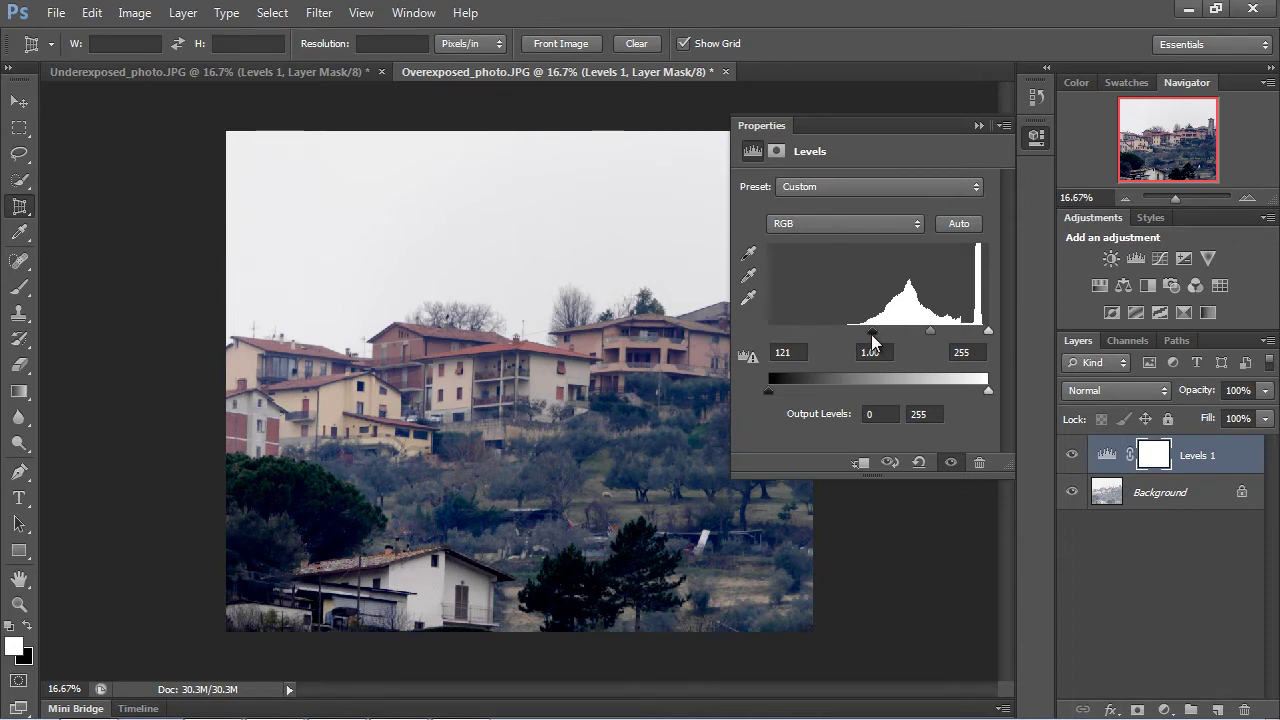
pyautogui.click(56, 14)
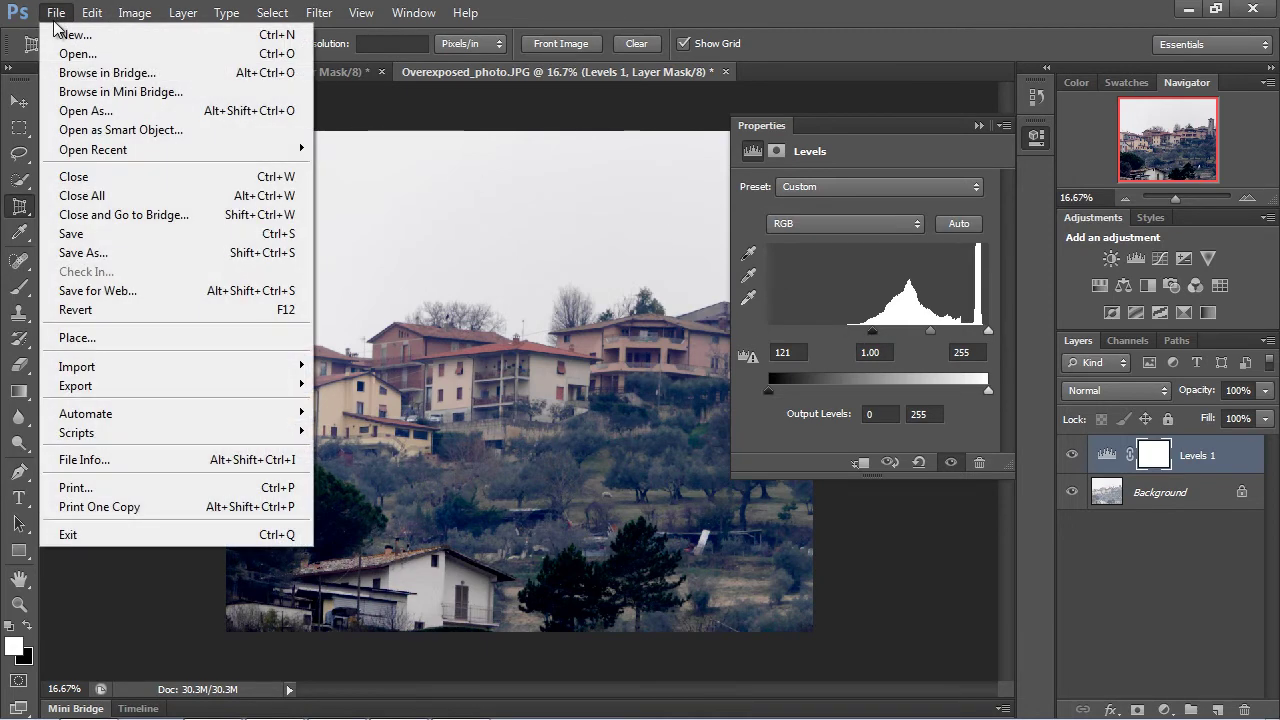
pyautogui.click(68, 54)
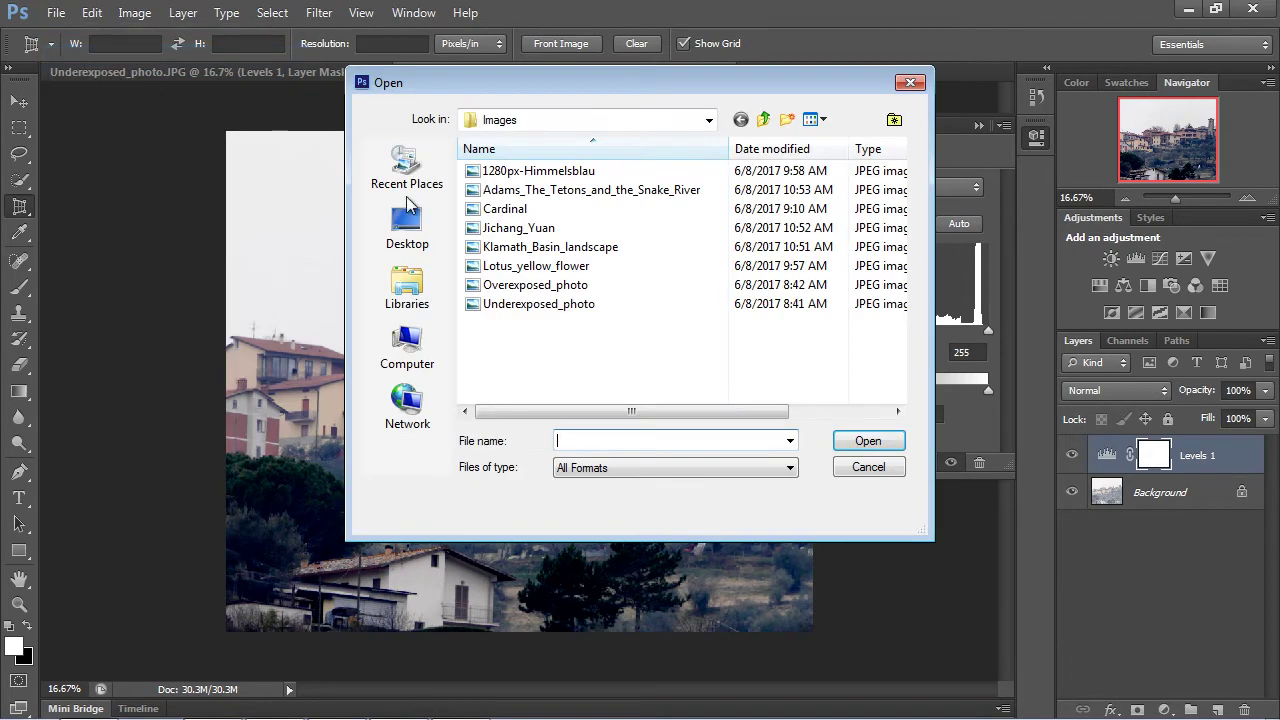
pyautogui.click(520, 228)
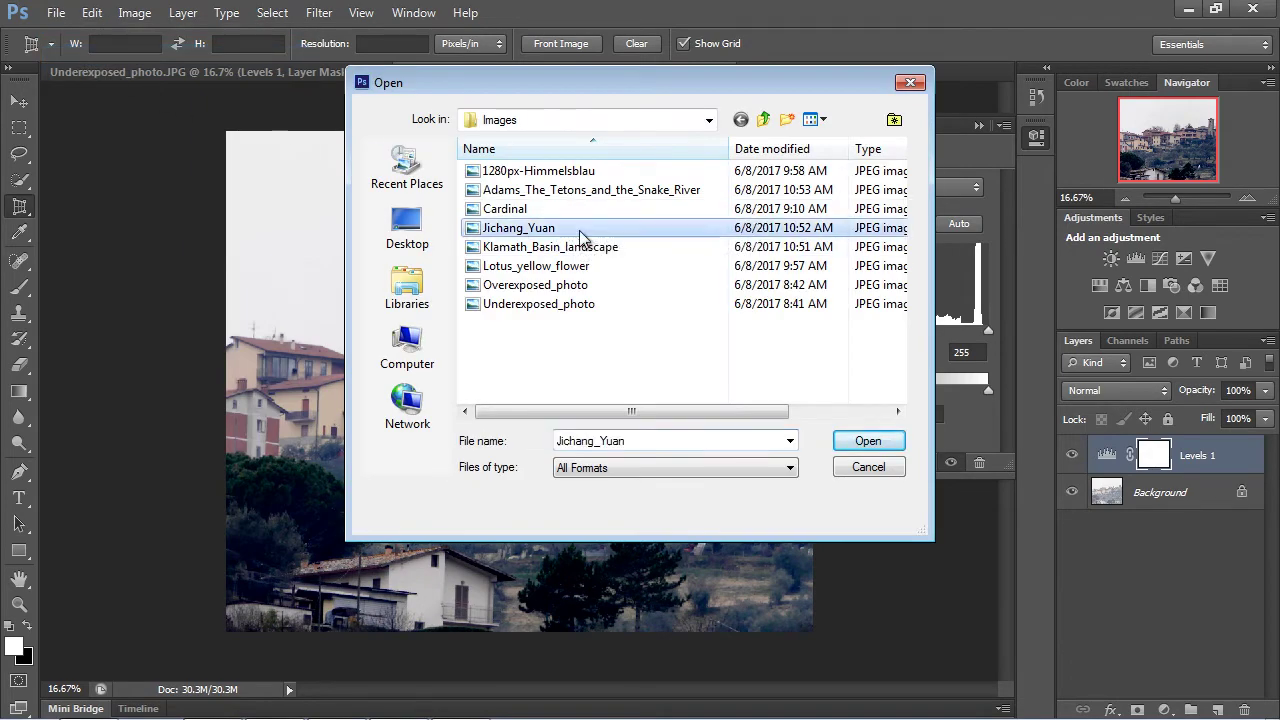
pyautogui.click(868, 441)
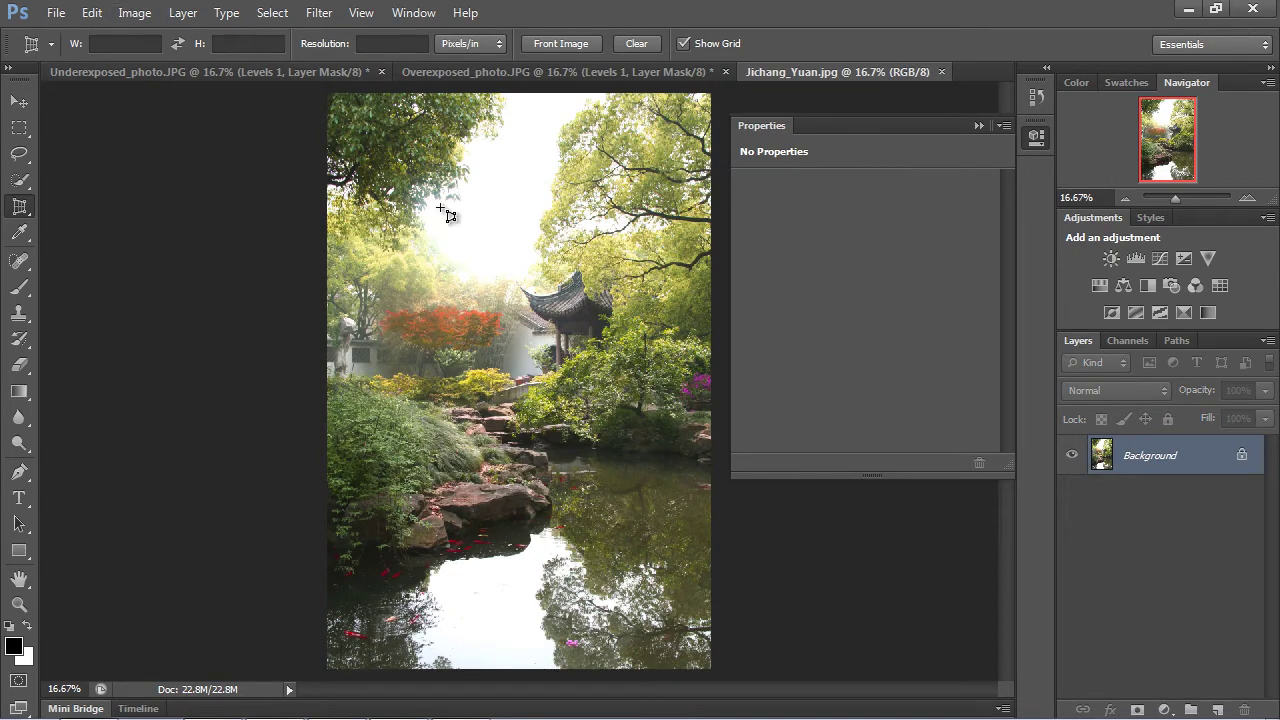
pyautogui.click(184, 14)
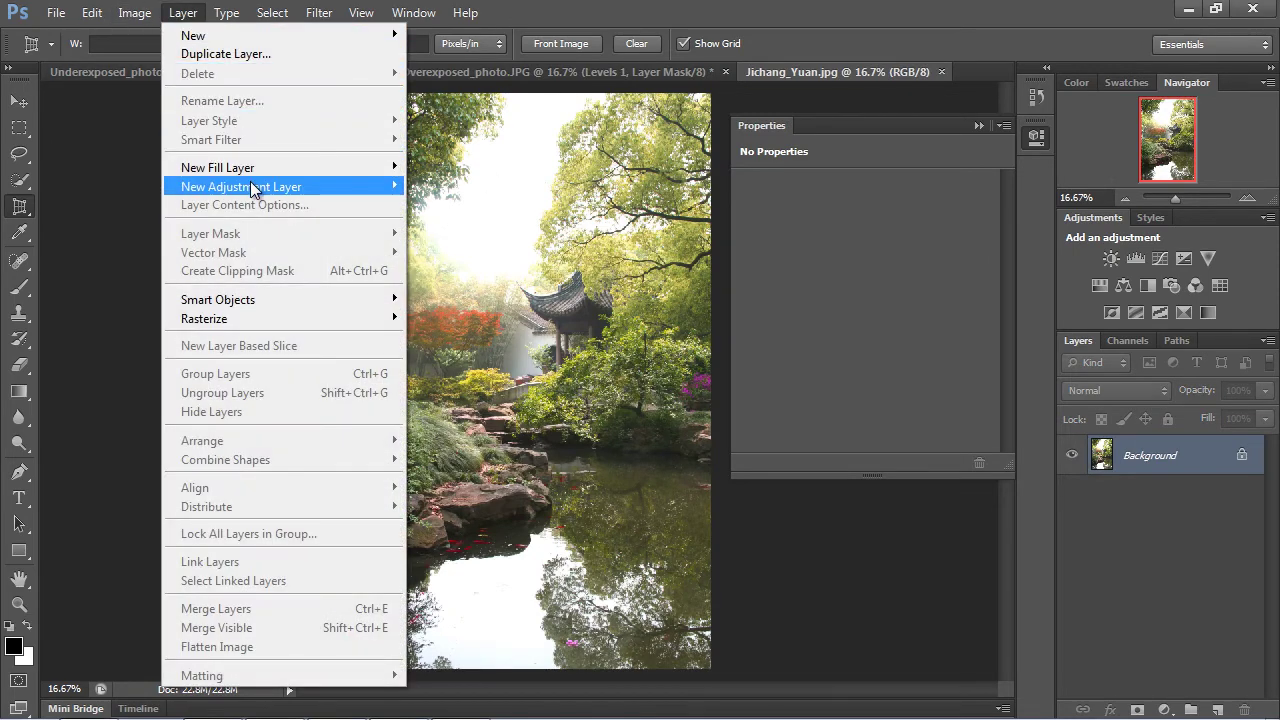
pyautogui.moveTo(255, 187)
pyautogui.click(440, 205)
pyautogui.click(800, 218)
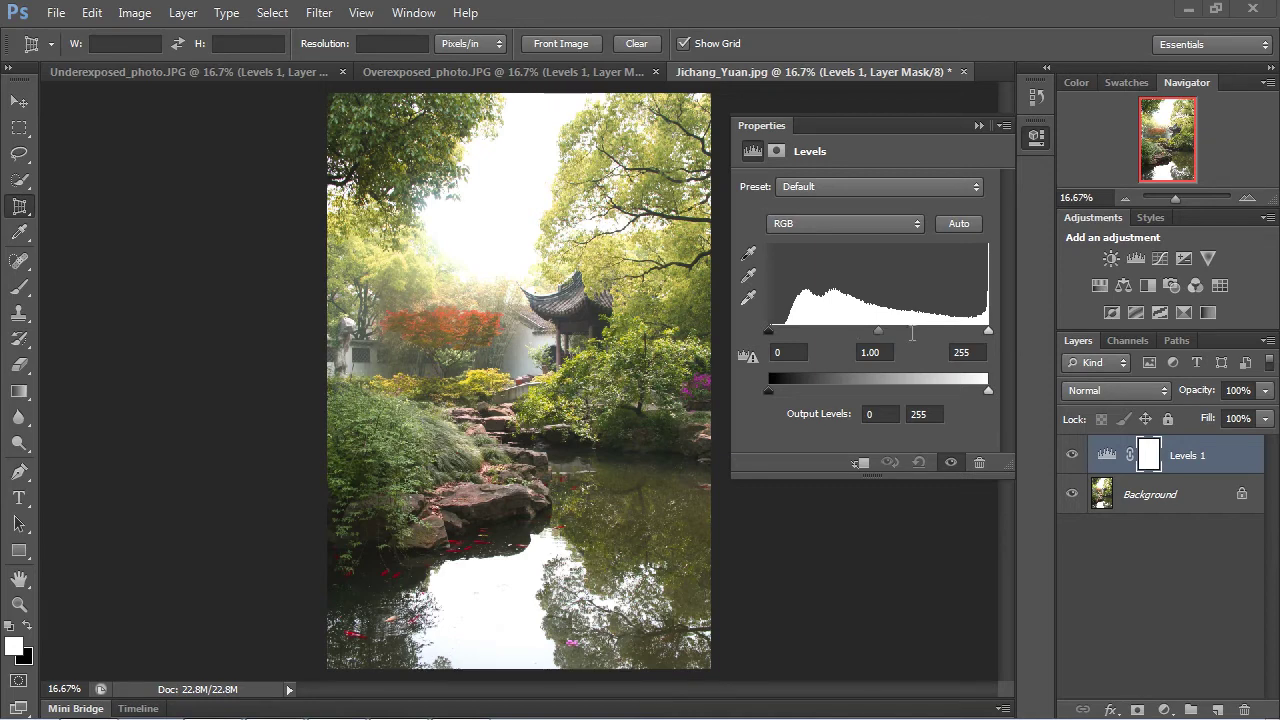
# Step: Set the Levels midtone to 0.56 to darken the garden scene
pyautogui.moveTo(879, 331); pyautogui.dragTo(930, 333)
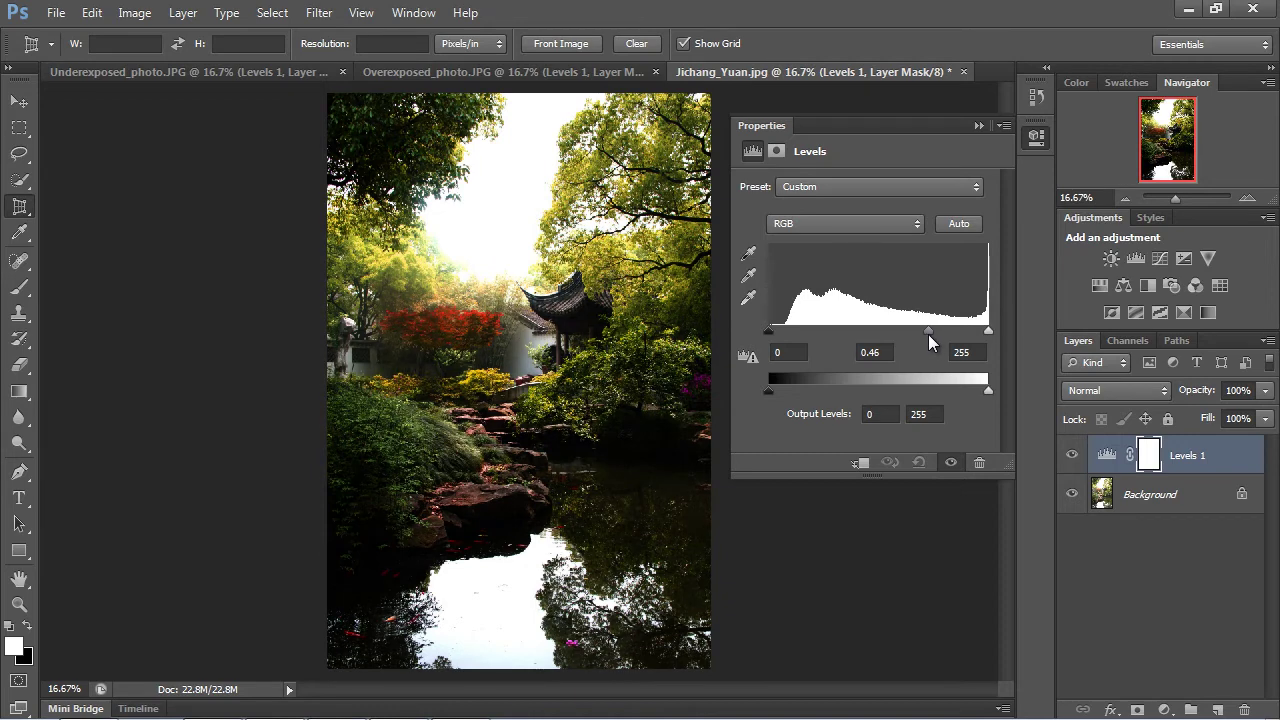
pyautogui.moveTo(928, 334); pyautogui.dragTo(919, 341)
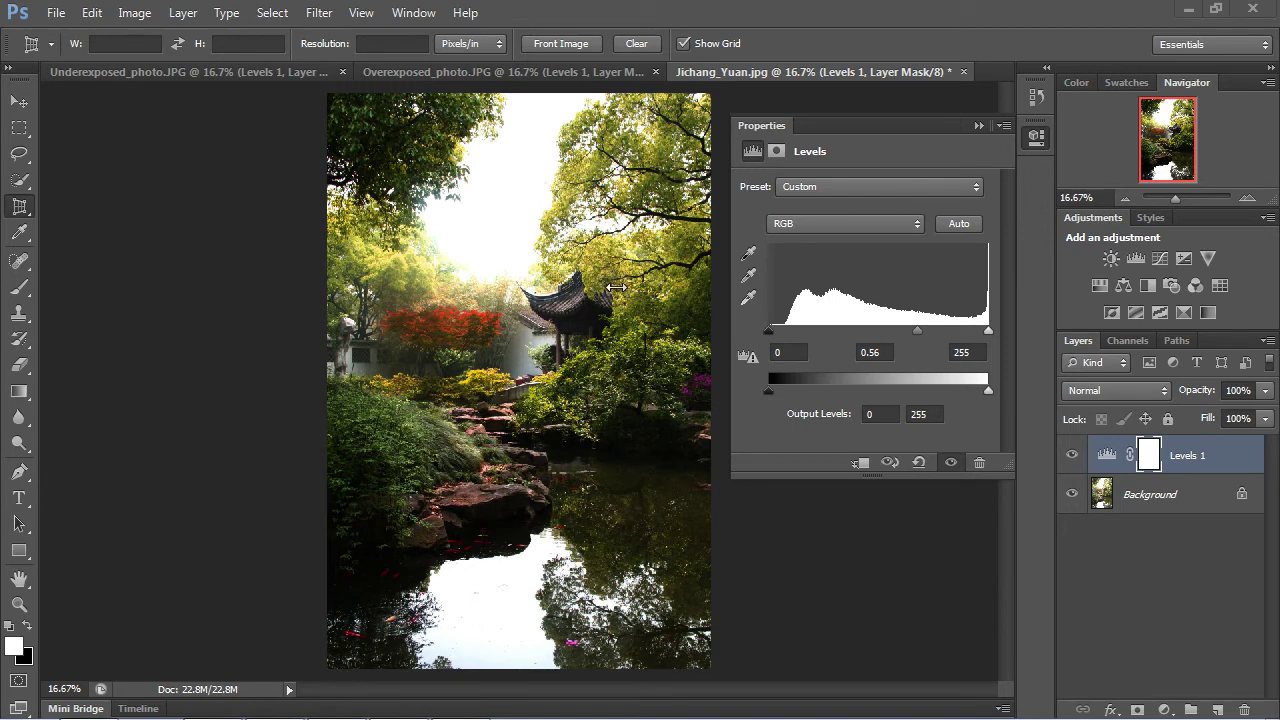
# Step: Try black points sampled from a dark rock and the sky, then reset Levels to Default
pyautogui.click(749, 257)
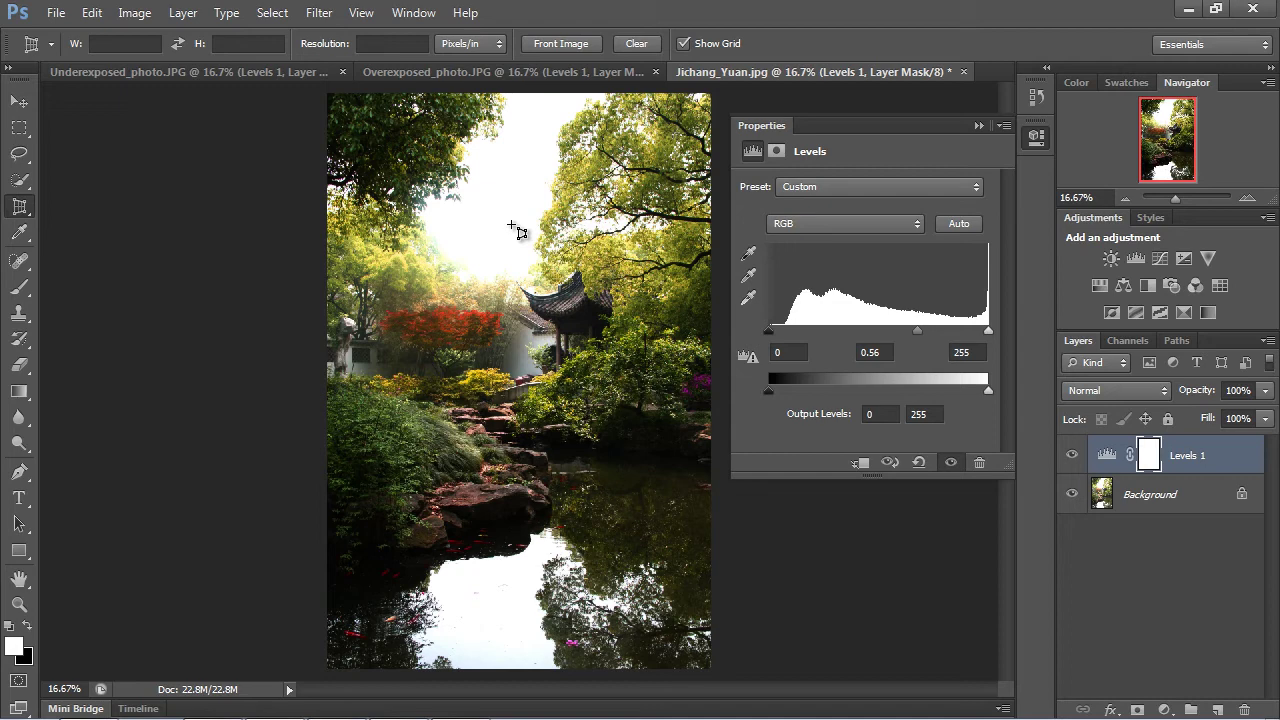
pyautogui.click(749, 254)
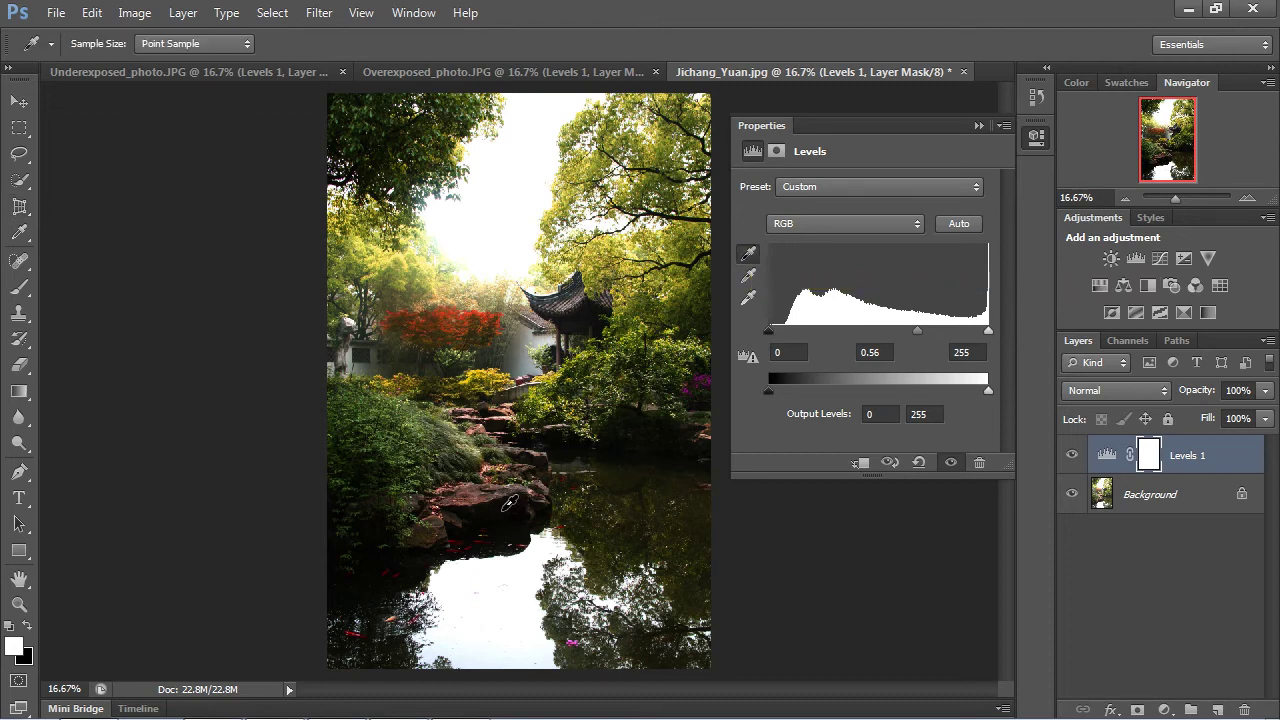
pyautogui.click(510, 503)
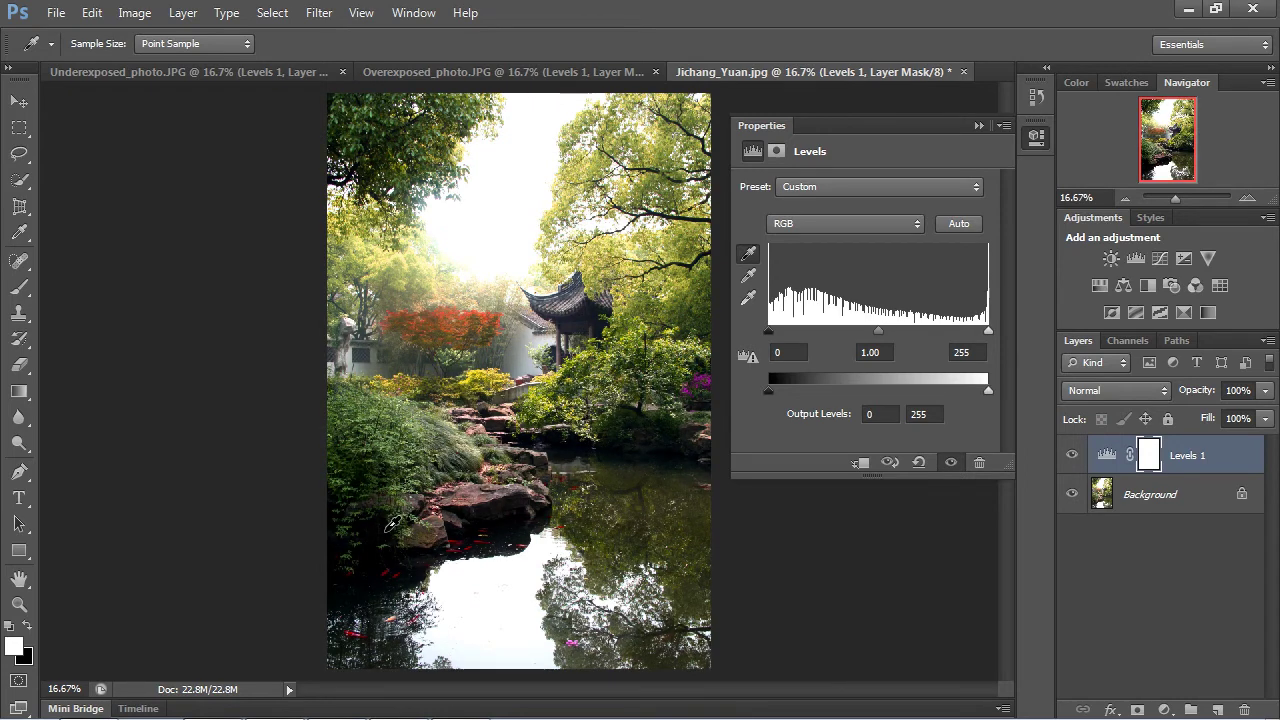
pyautogui.click(518, 177)
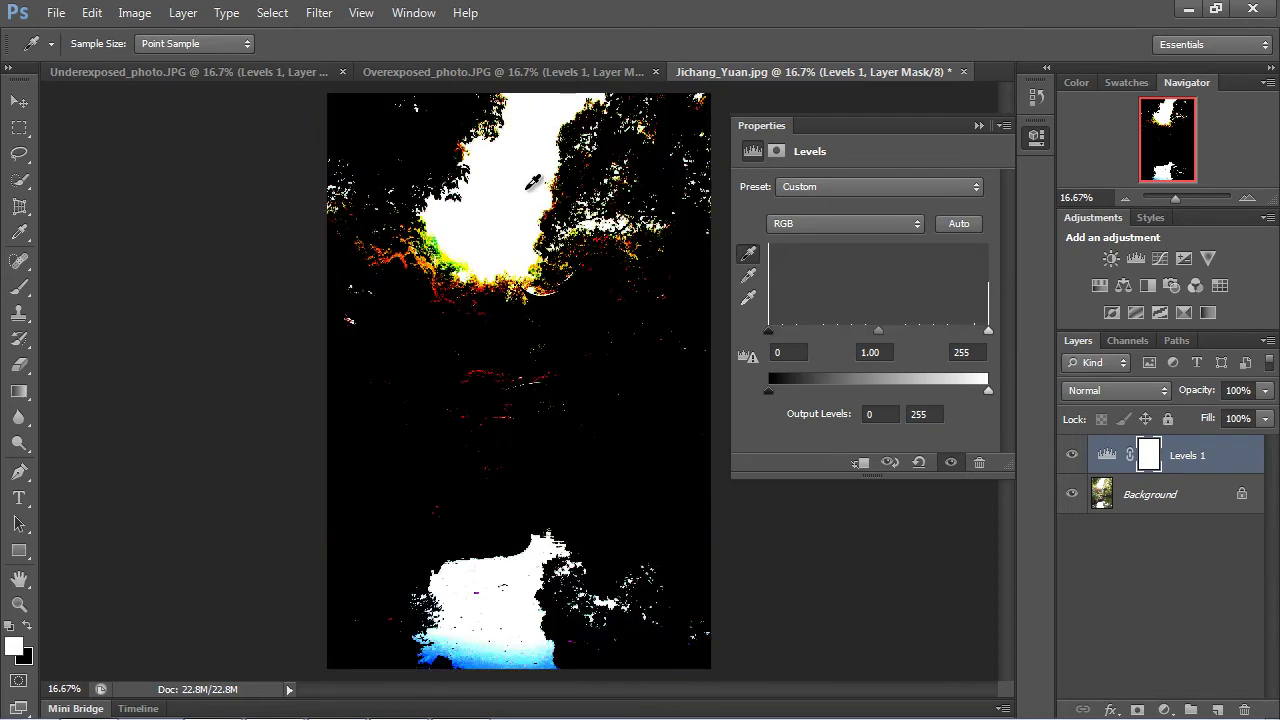
pyautogui.click(919, 463)
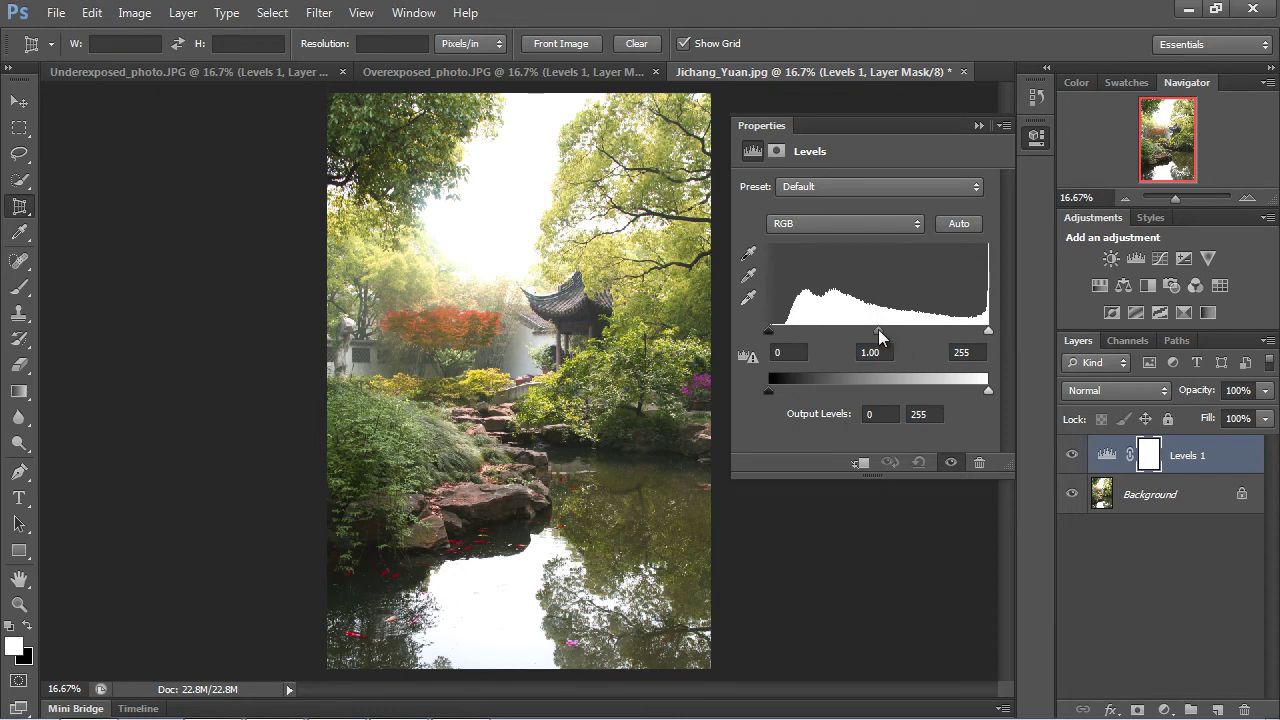
# Step: Set the Levels midtone to 0.53 and compare the garden photo before and after
pyautogui.moveTo(878, 332); pyautogui.dragTo(921, 330)
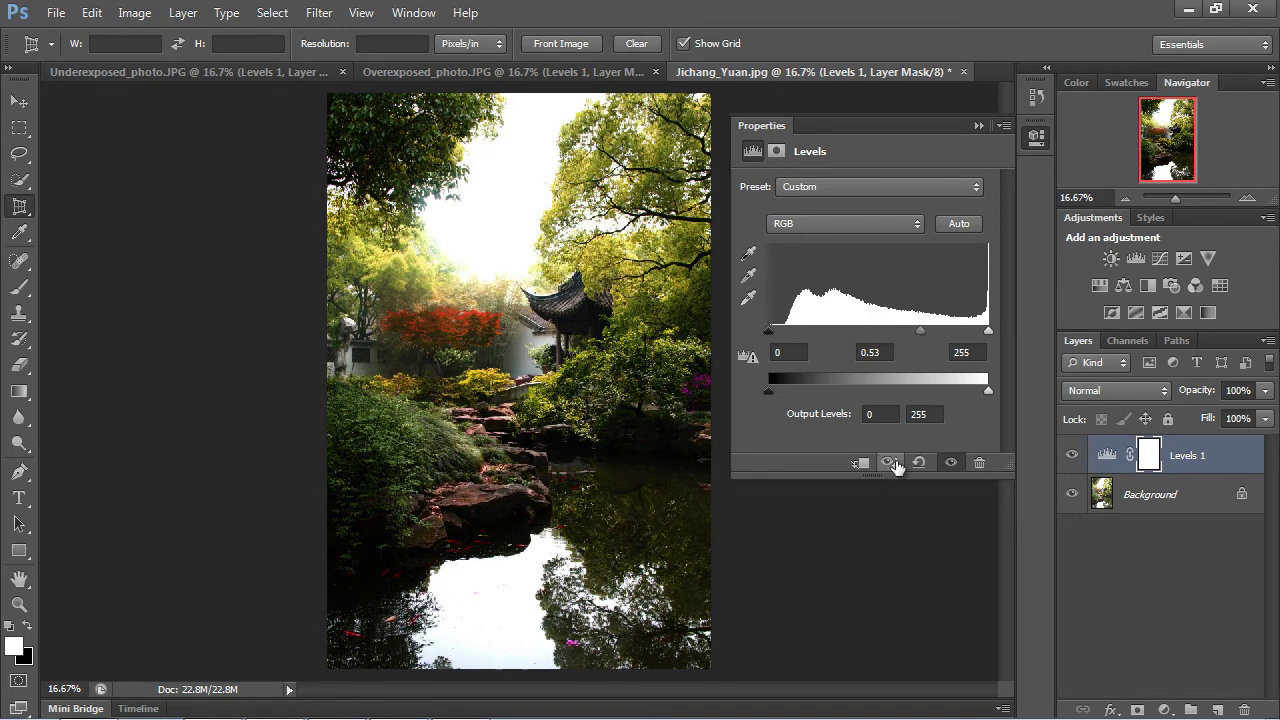
pyautogui.click(893, 467)
pyautogui.click(890, 463)
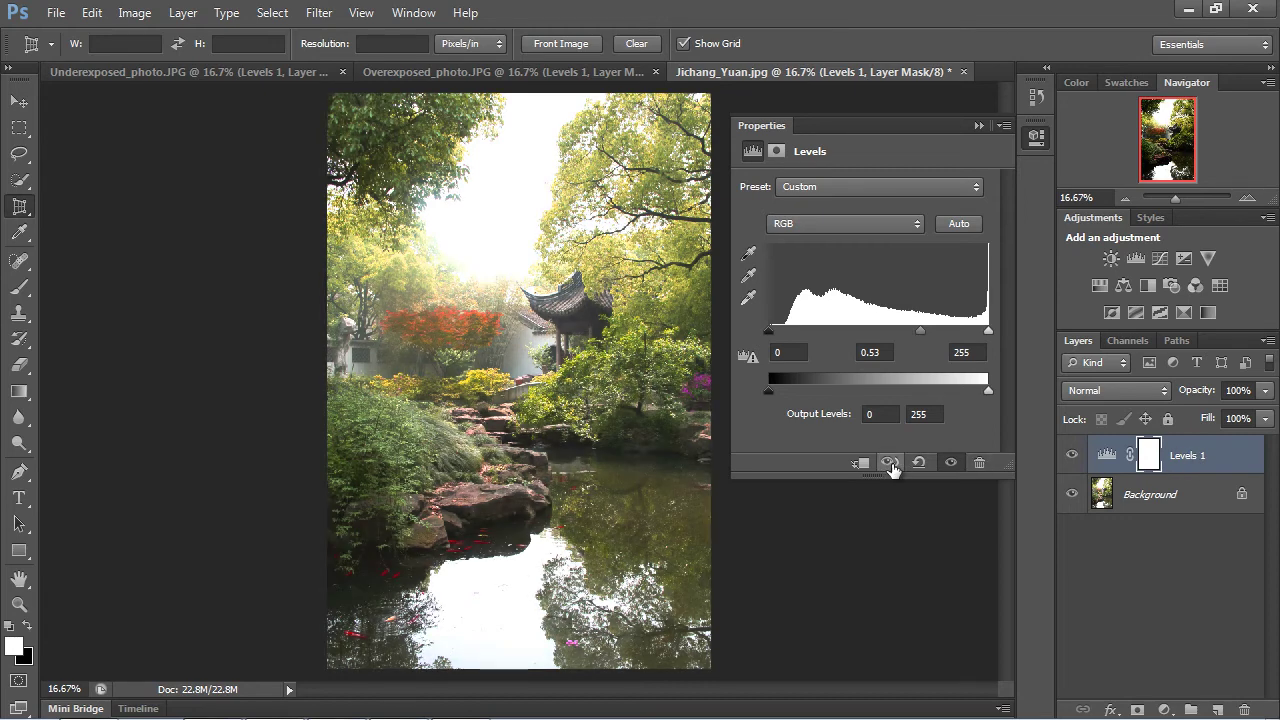
pyautogui.click(890, 463)
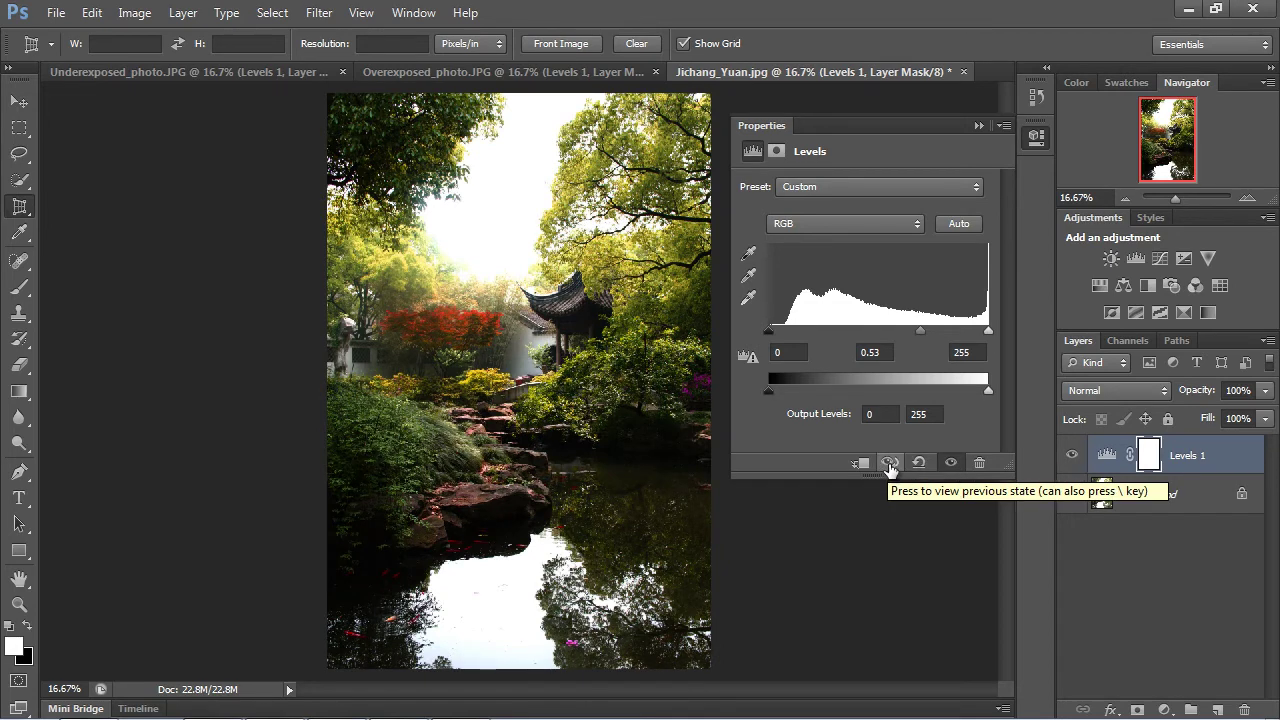
pyautogui.click(891, 465)
pyautogui.click(891, 465)
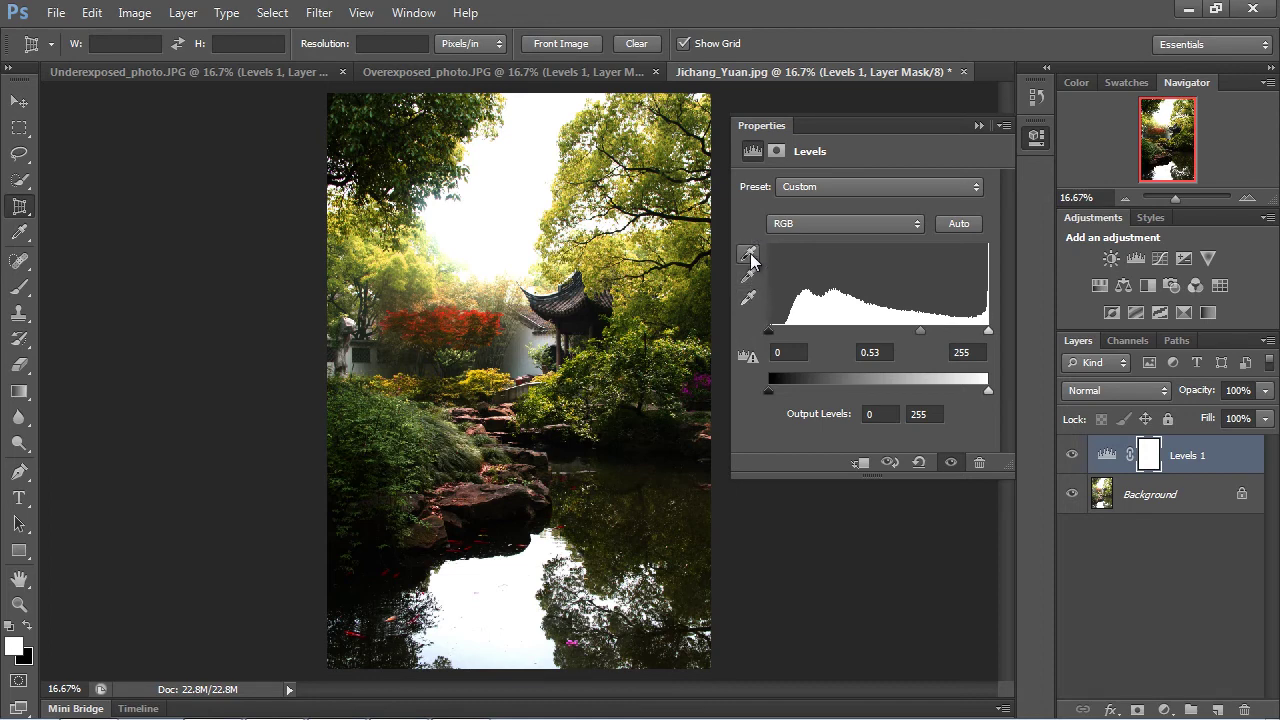
# Step: Try shifting the black and white Output Levels, then restore them to 0 and 255
pyautogui.click(748, 297)
pyautogui.moveTo(769, 390); pyautogui.dragTo(824, 392)
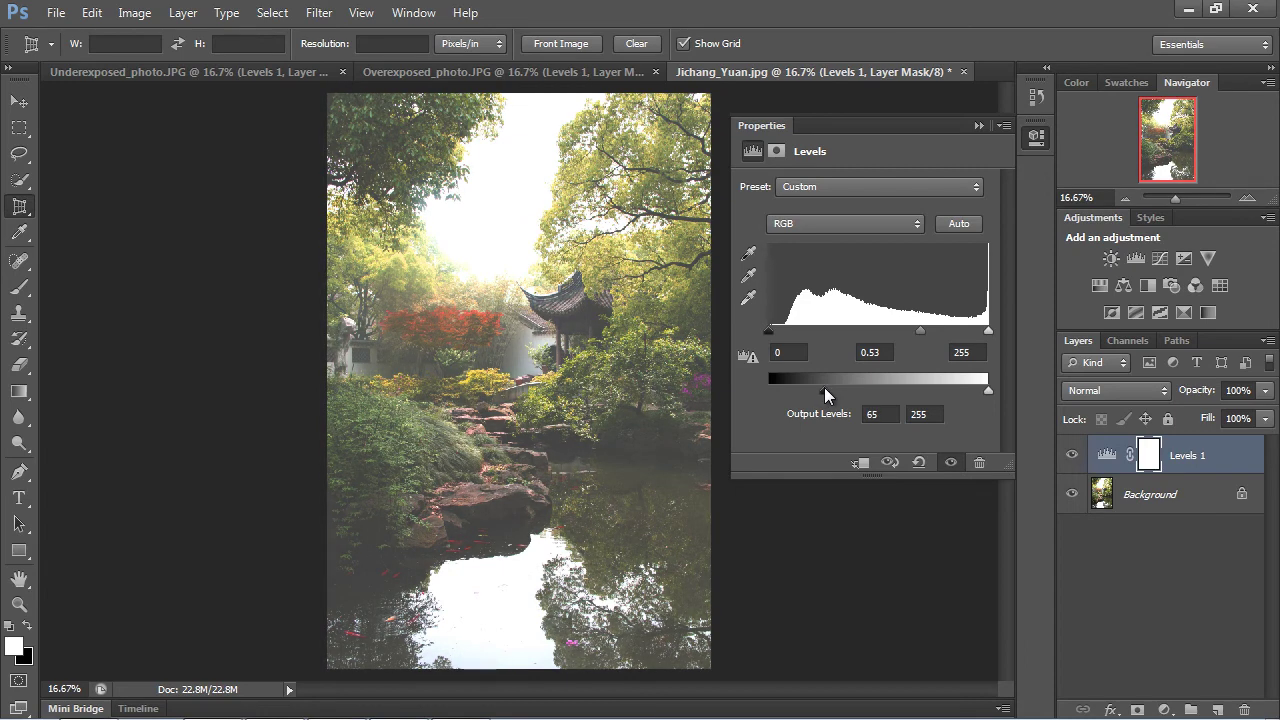
pyautogui.moveTo(824, 390); pyautogui.dragTo(745, 395)
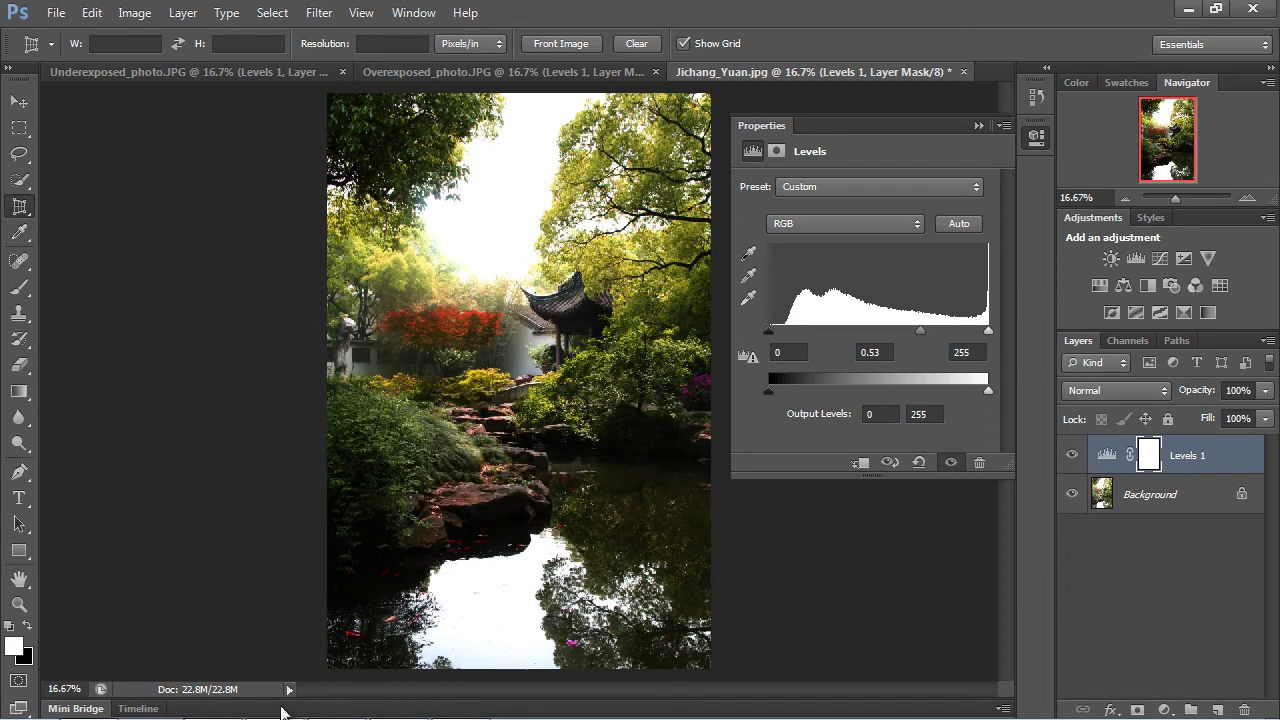
pyautogui.moveTo(988, 390); pyautogui.dragTo(865, 390)
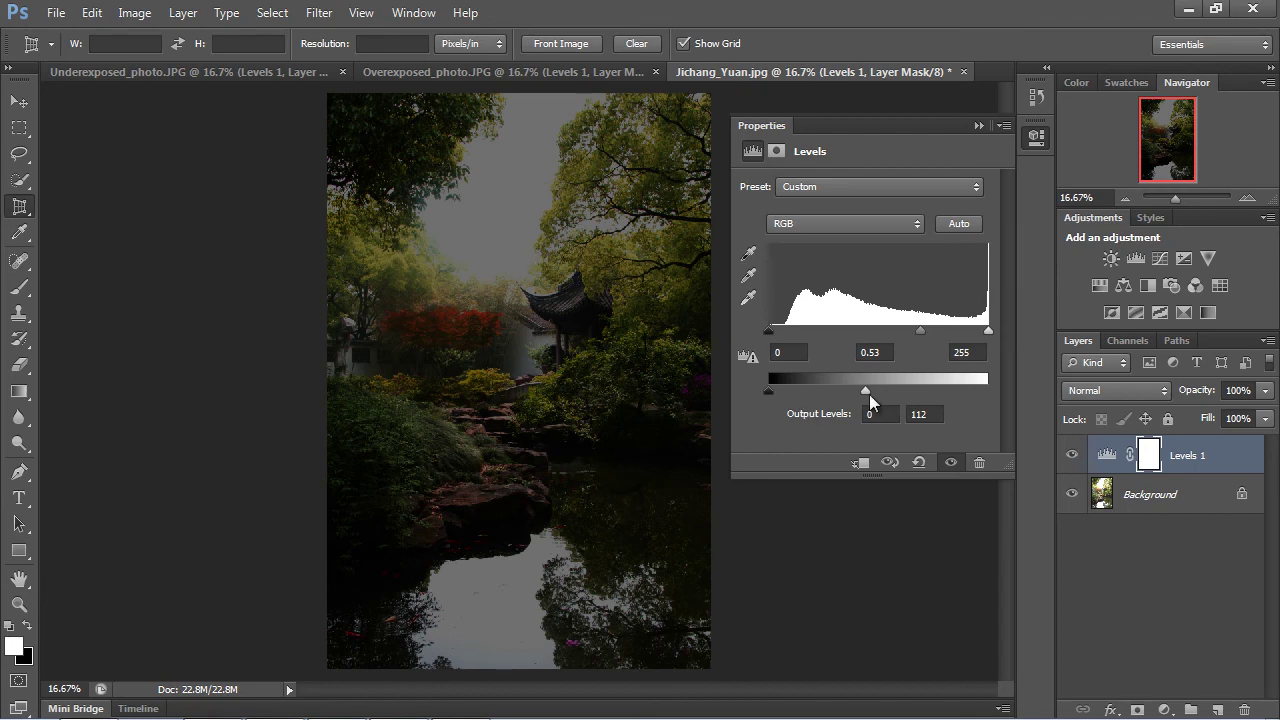
pyautogui.moveTo(869, 394); pyautogui.dragTo(985, 389)
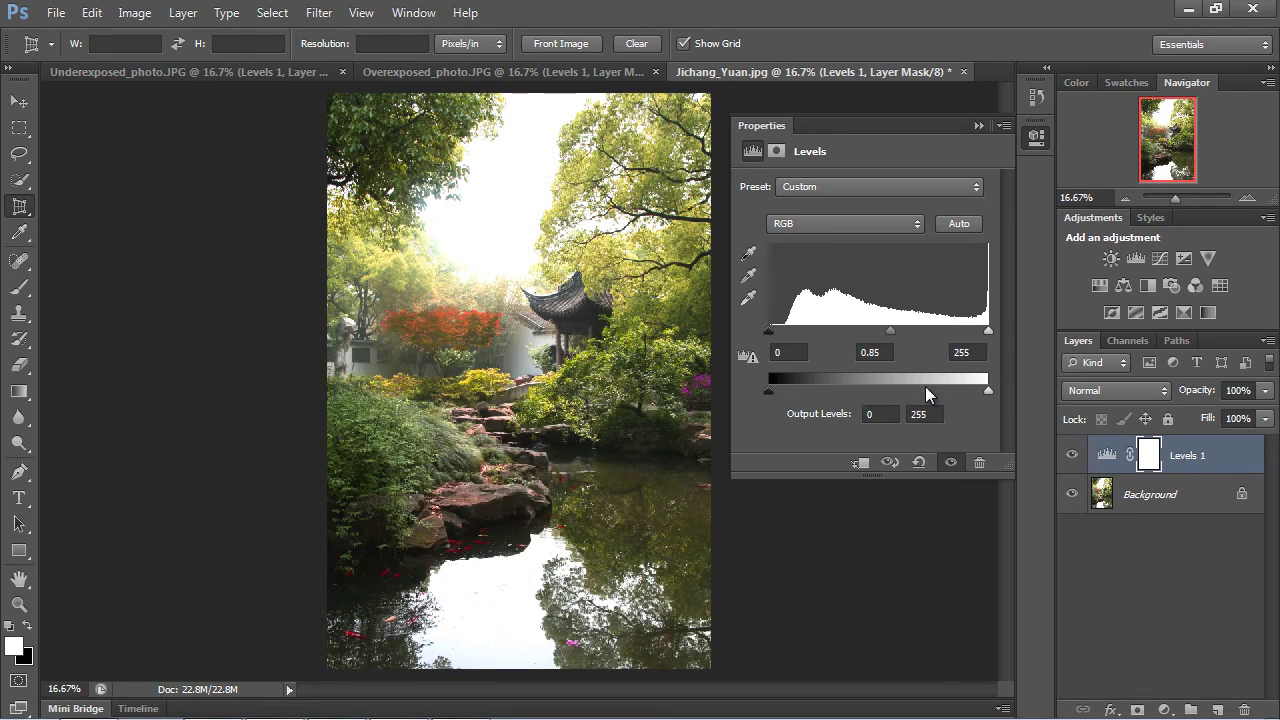
# Step: Switch Levels to the Blue channel and set its midtone to 0.49 for a warm cast
pyautogui.click(912, 223)
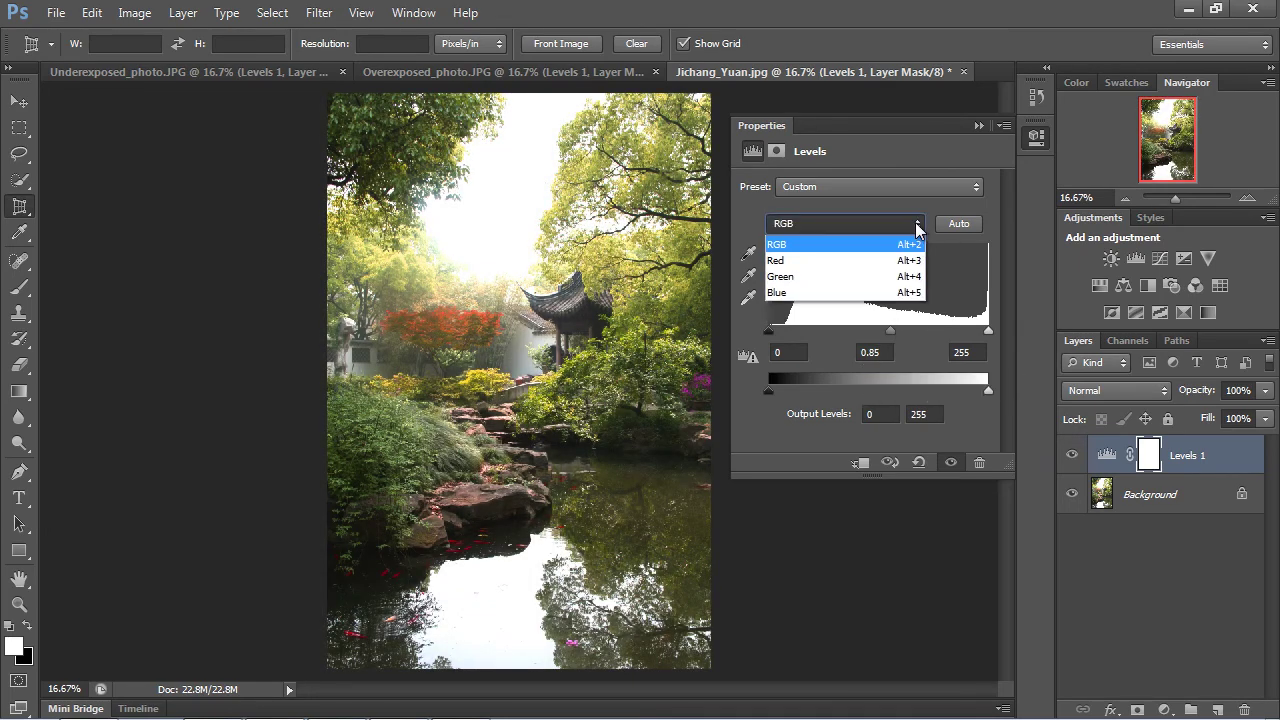
pyautogui.click(842, 292)
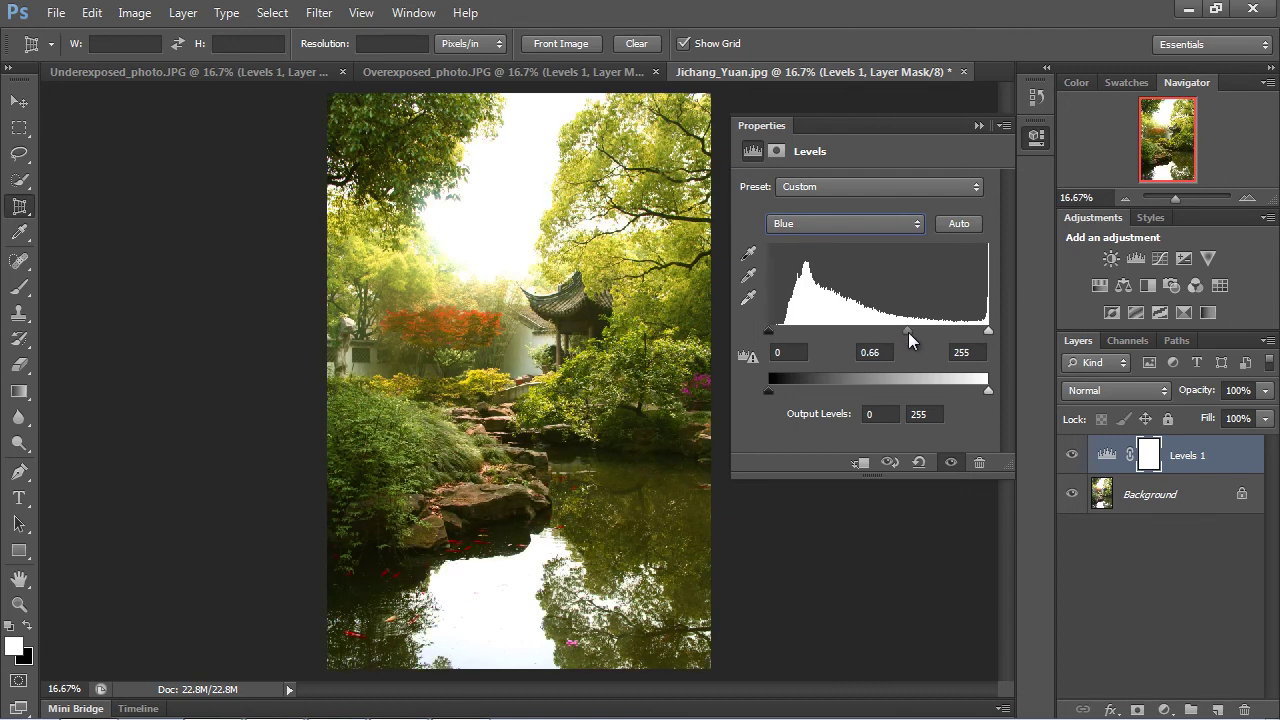
pyautogui.moveTo(921, 334); pyautogui.dragTo(928, 334)
pyautogui.moveTo(865, 333); pyautogui.dragTo(810, 337)
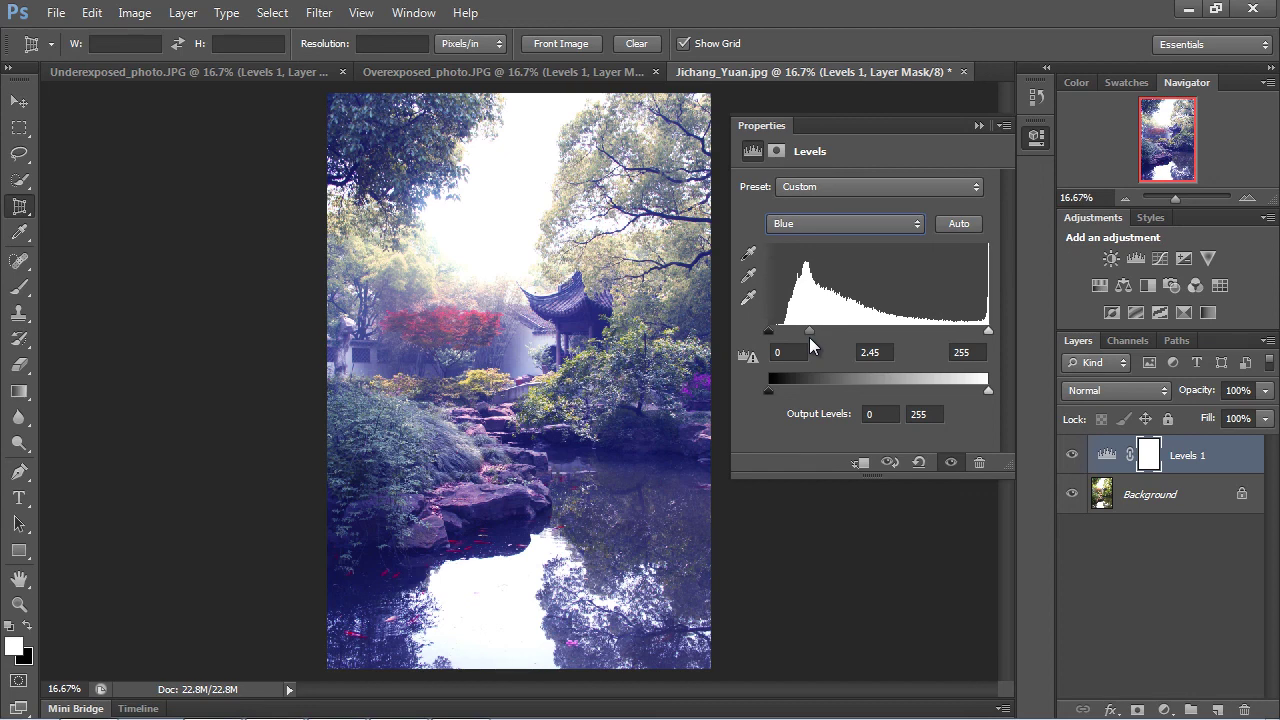
pyautogui.moveTo(809, 337); pyautogui.dragTo(829, 341)
pyautogui.moveTo(920, 341); pyautogui.dragTo(925, 341)
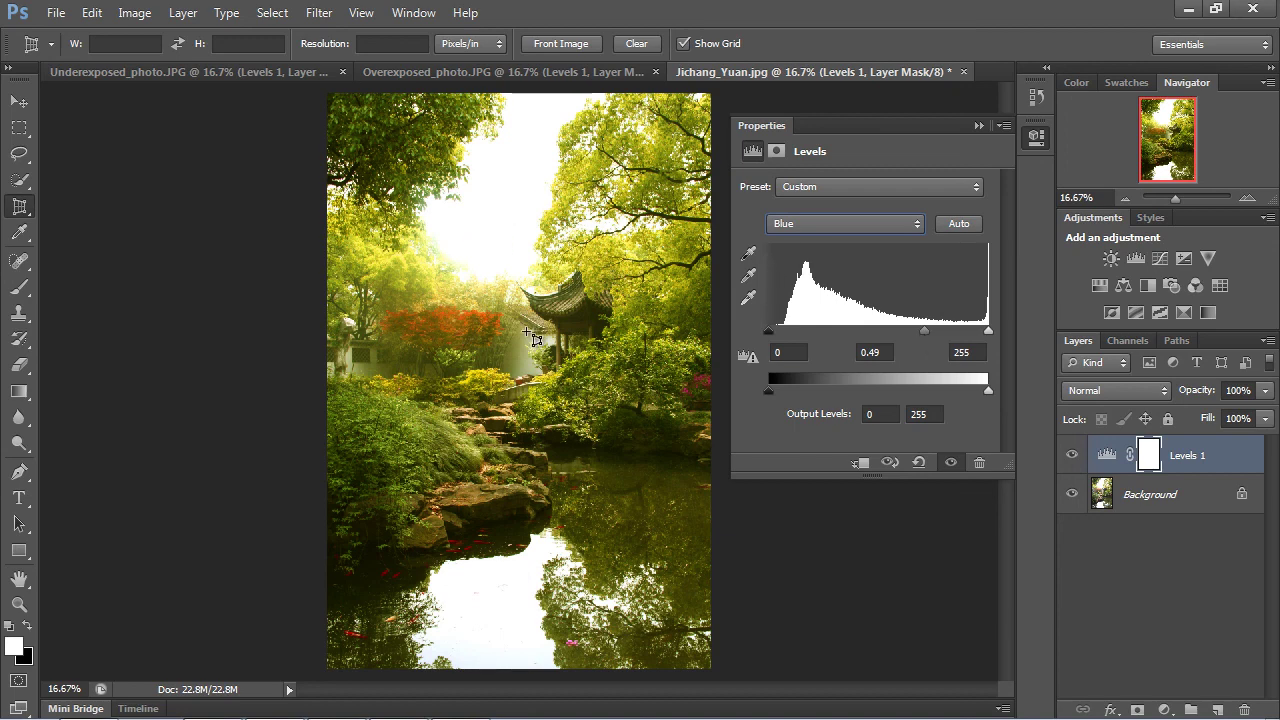
pyautogui.click(864, 224)
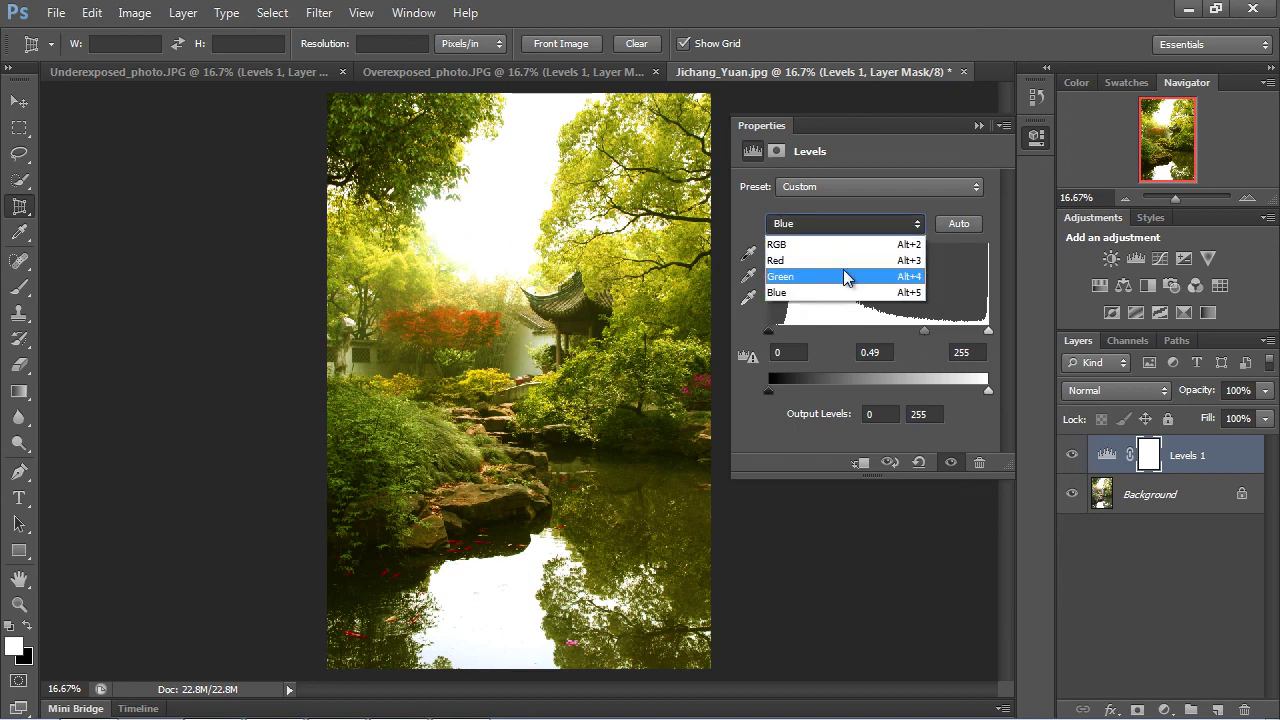
# Step: Set the Red channel midtone to 0.66 to green the photo, then select the Green channel
pyautogui.click(845, 262)
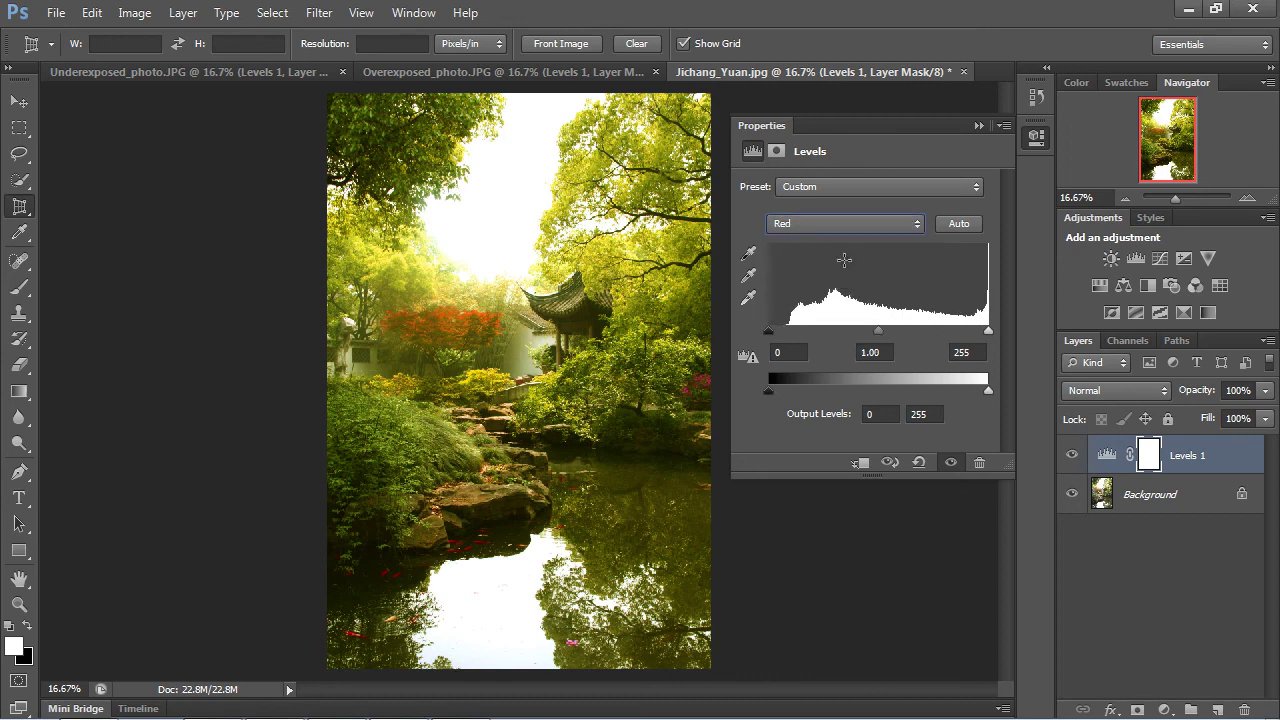
pyautogui.click(865, 224)
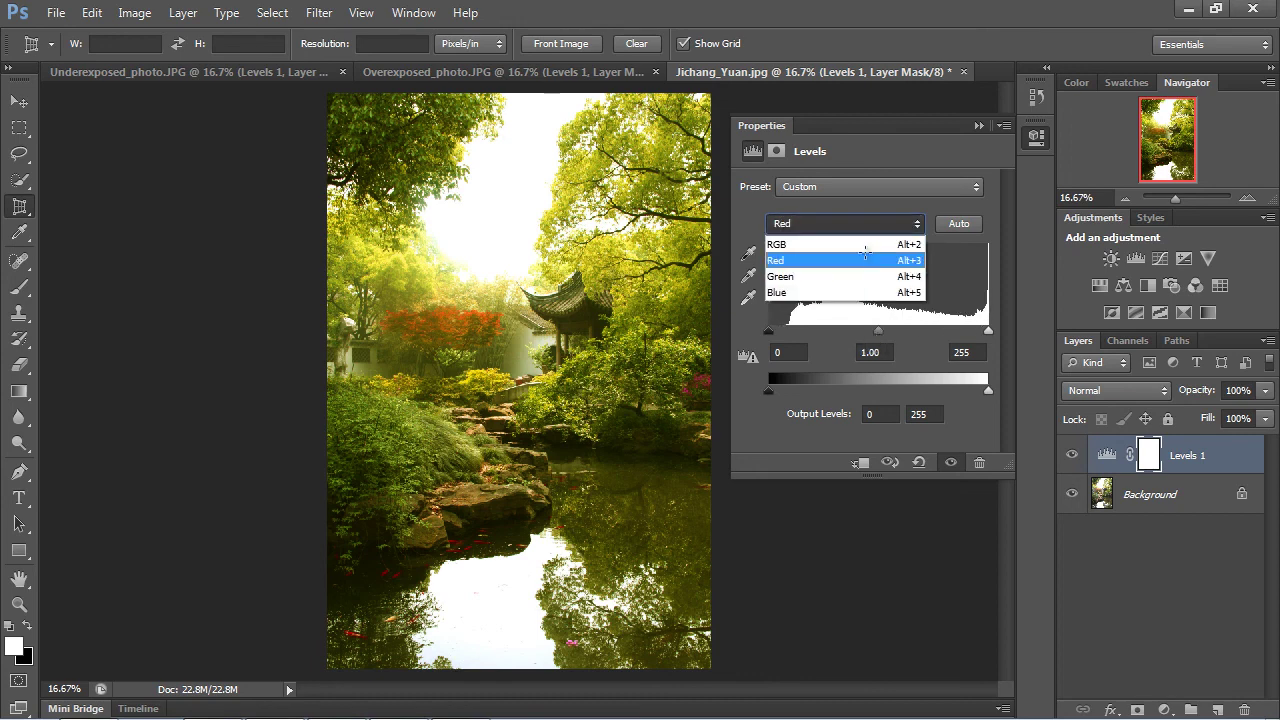
pyautogui.click(867, 254)
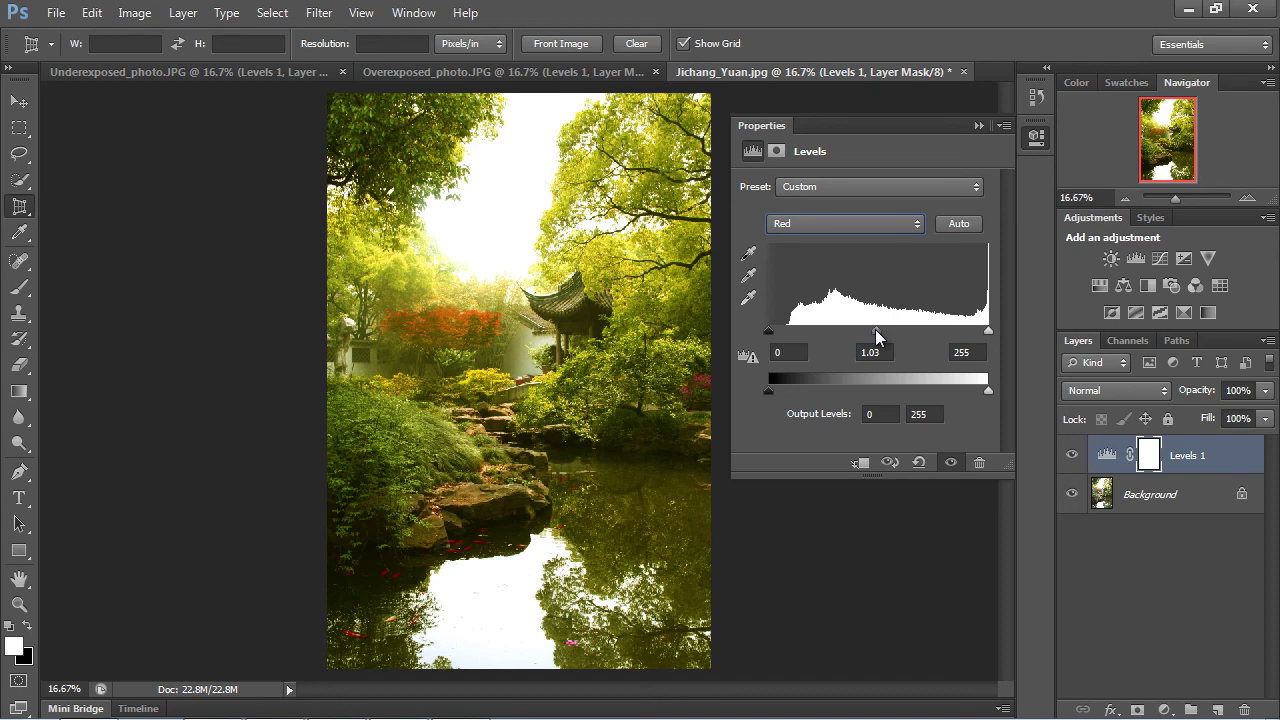
pyautogui.moveTo(839, 329); pyautogui.dragTo(905, 329)
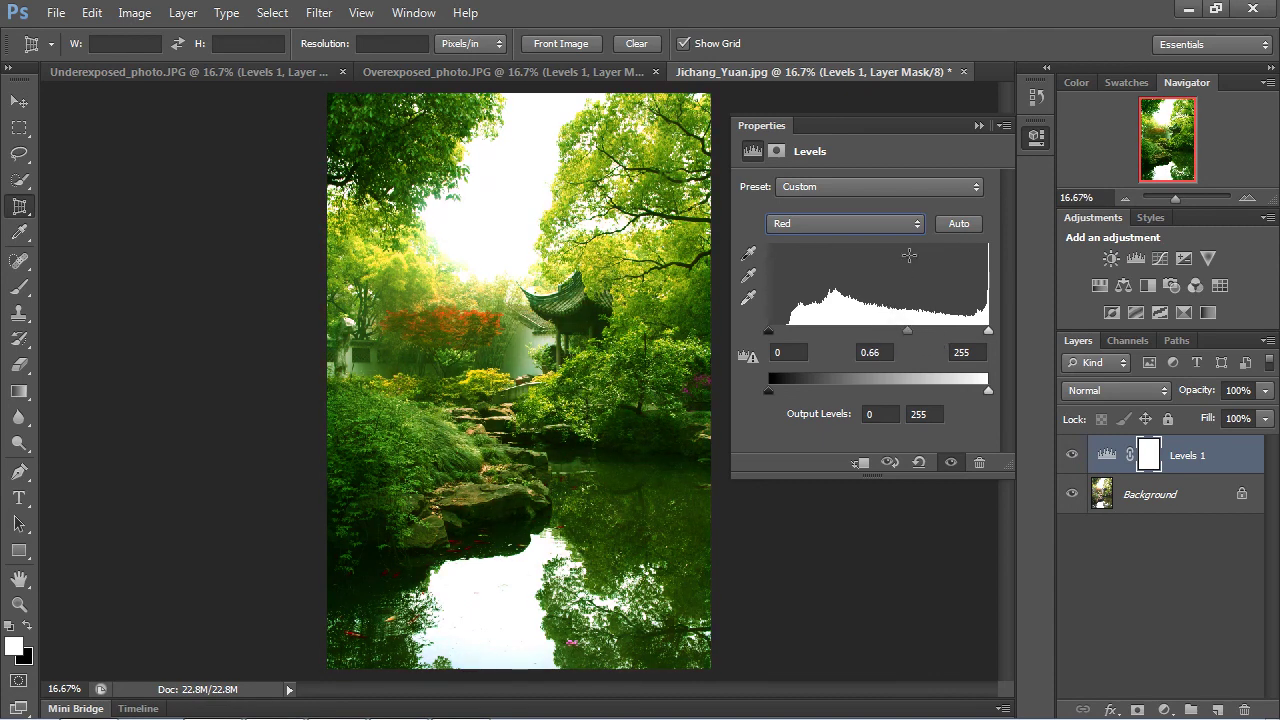
pyautogui.click(879, 218)
pyautogui.click(855, 276)
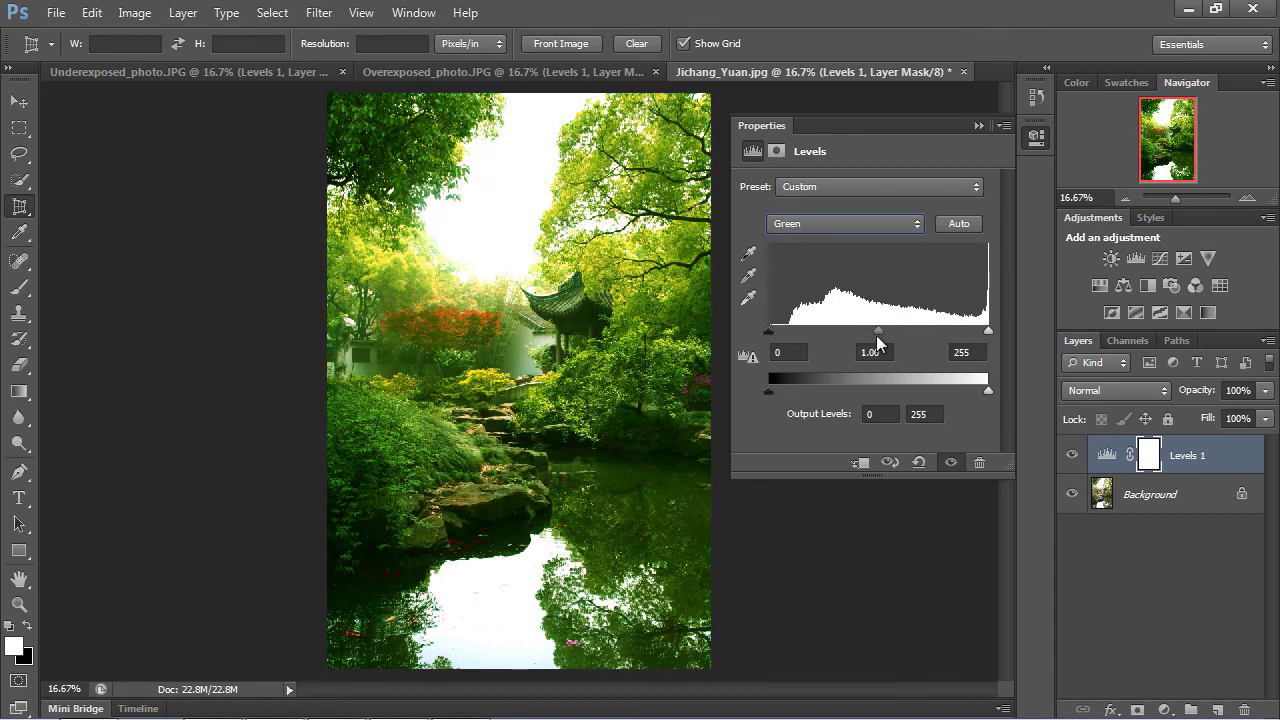